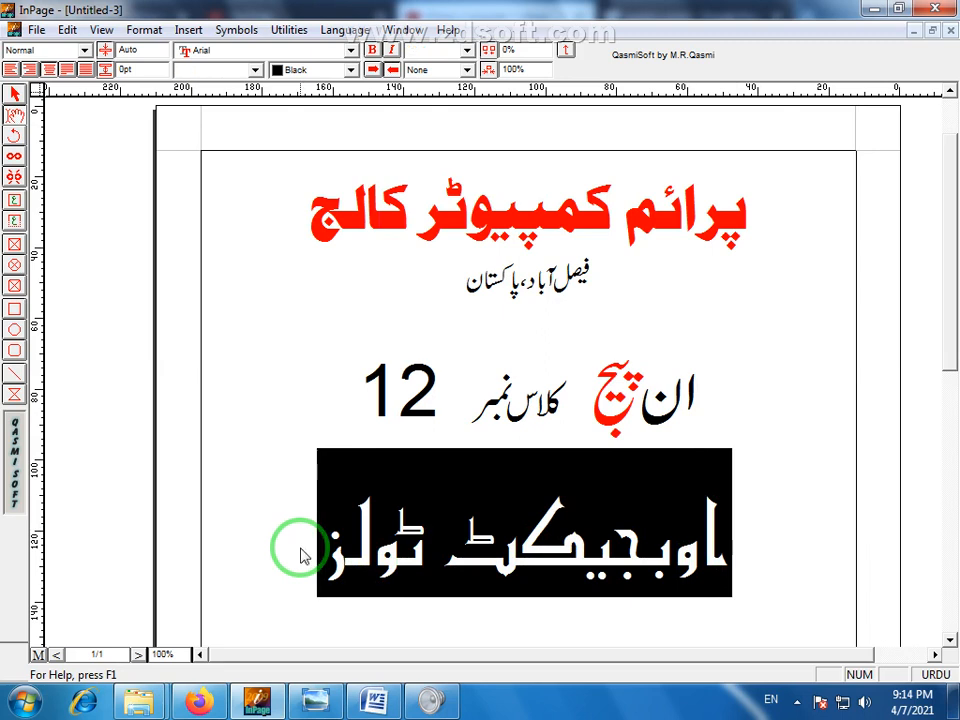
# Step: Draw a rectangle about 117 by 82 mm below the headings, with three smaller rectangles and a flat ellipse inside it
pyautogui.click(305, 556)
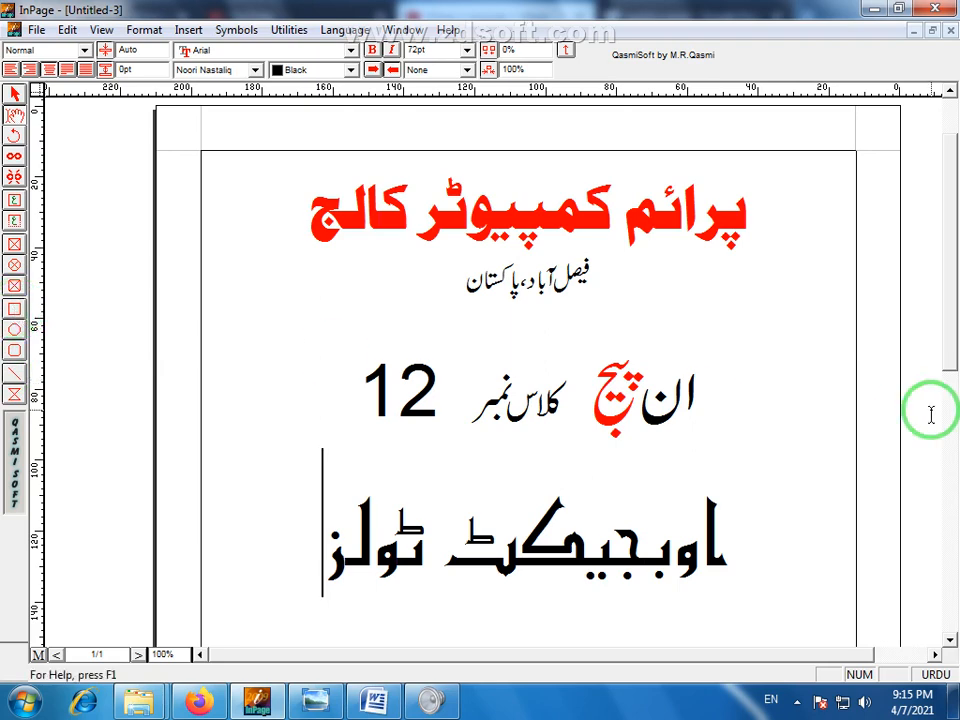
pyautogui.moveTo(950, 337); pyautogui.dragTo(953, 497)
pyautogui.click(12, 349)
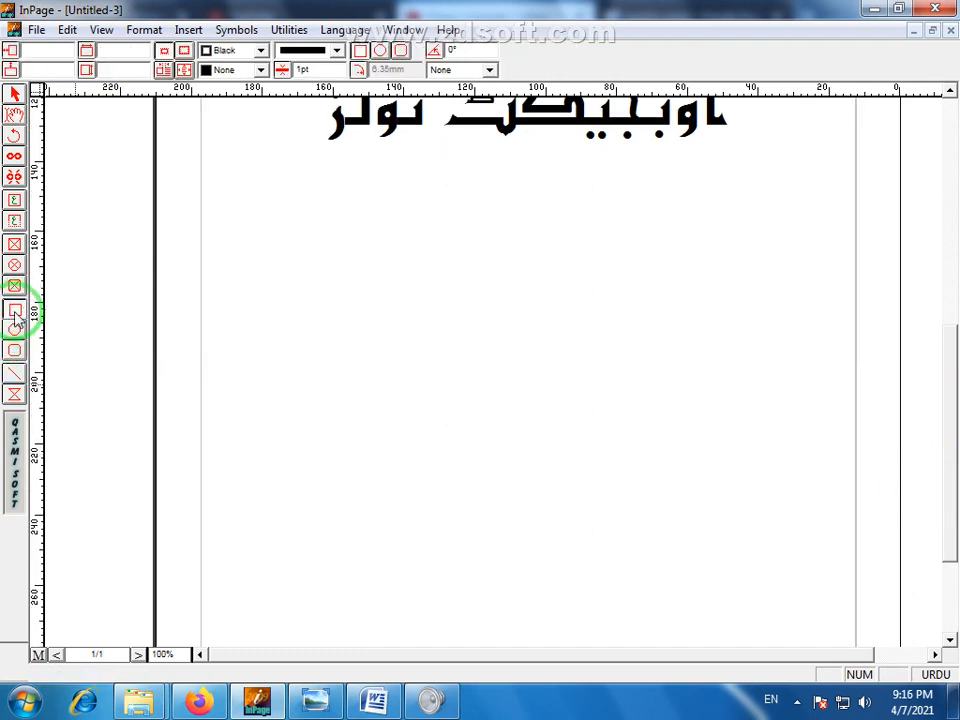
pyautogui.moveTo(330, 309); pyautogui.dragTo(744, 598)
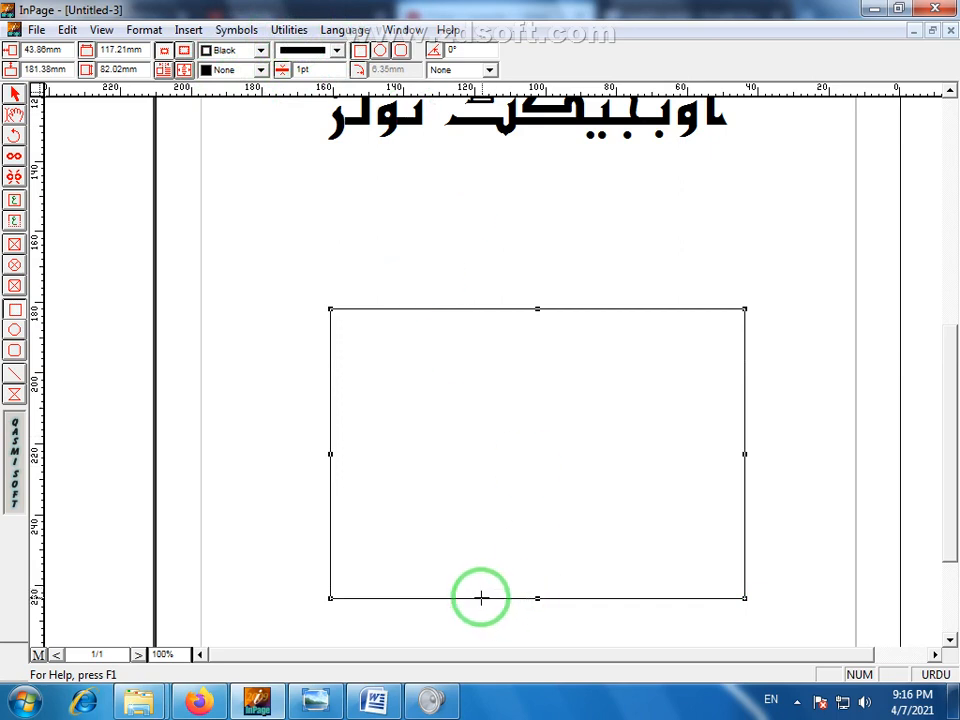
pyautogui.moveTo(475, 598); pyautogui.dragTo(709, 533)
pyautogui.moveTo(457, 423); pyautogui.dragTo(360, 538)
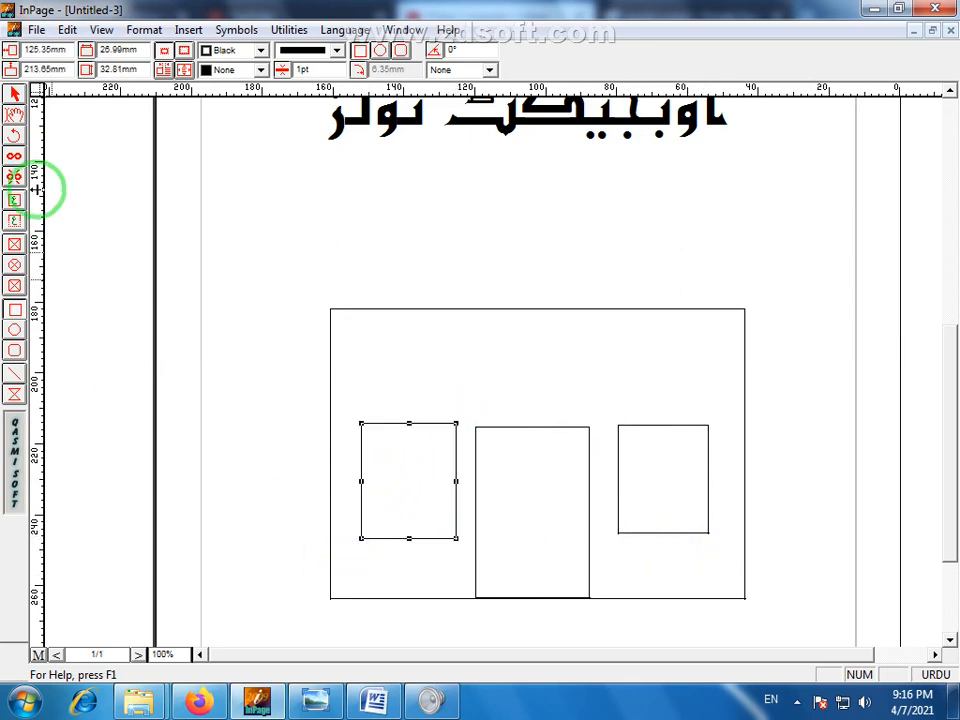
pyautogui.click(12, 330)
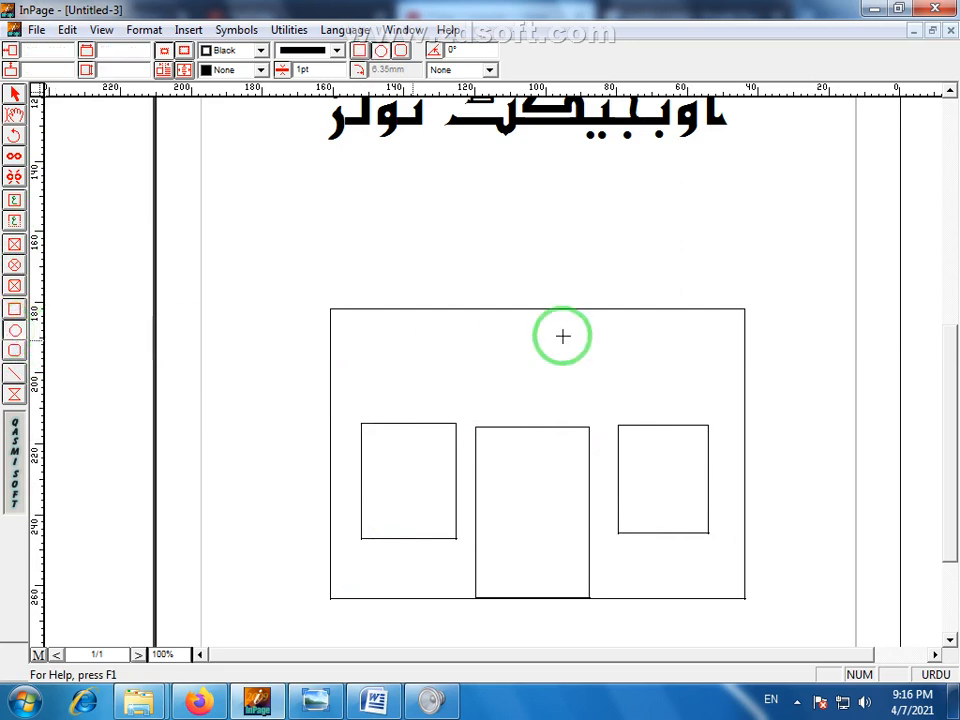
pyautogui.moveTo(695, 332)
pyautogui.mouseDown()
pyautogui.moveTo(371, 405)
pyautogui.moveTo(358, 391)
pyautogui.mouseUp()
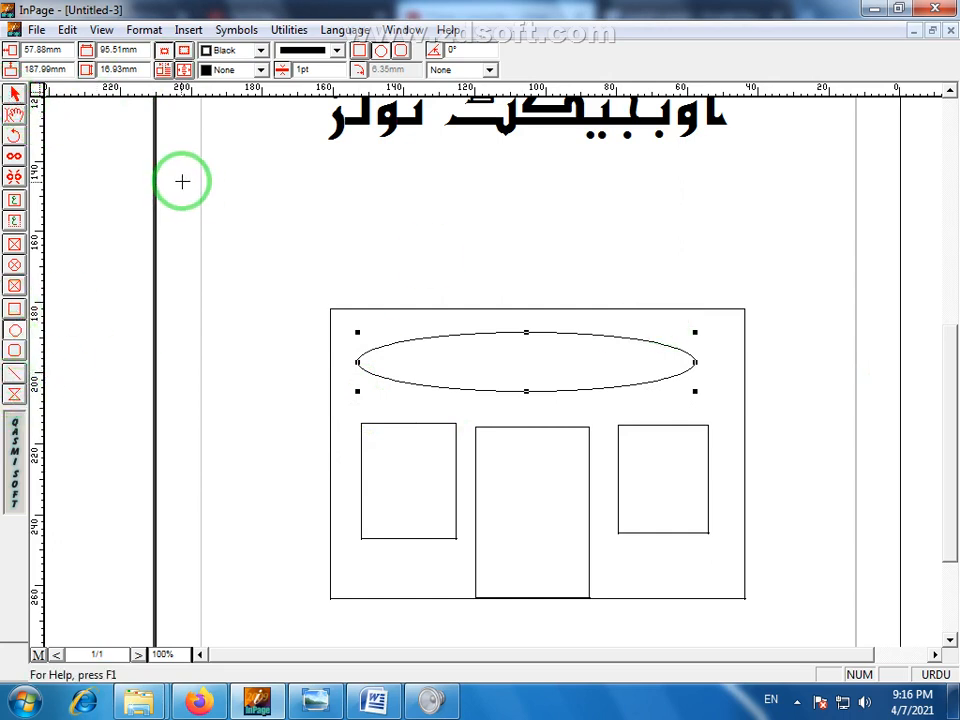
# Step: Delete the ellipse, the three small rectangles and the large enclosing rectangle
pyautogui.click(17, 95)
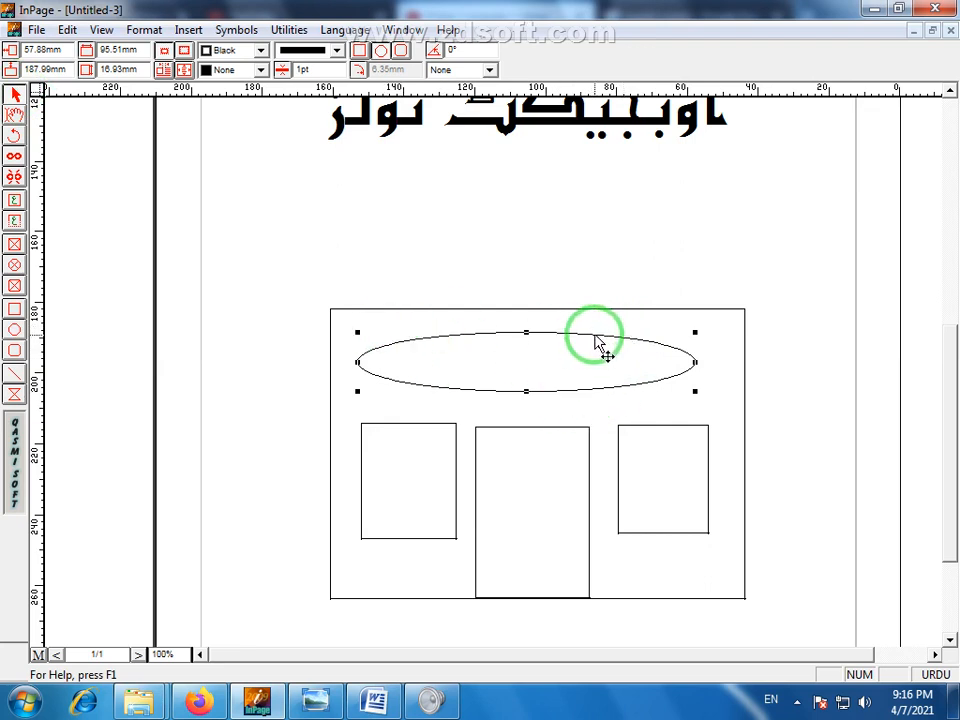
pyautogui.press('Delete')
pyautogui.click(639, 427)
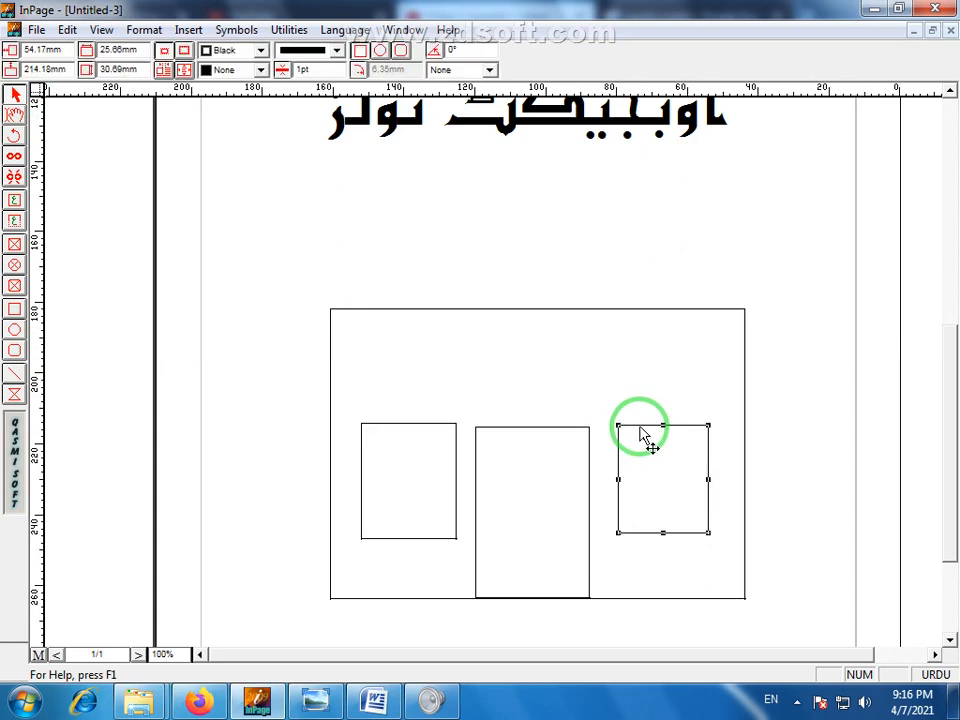
pyautogui.press('Delete')
pyautogui.click(447, 424)
pyautogui.press('Delete')
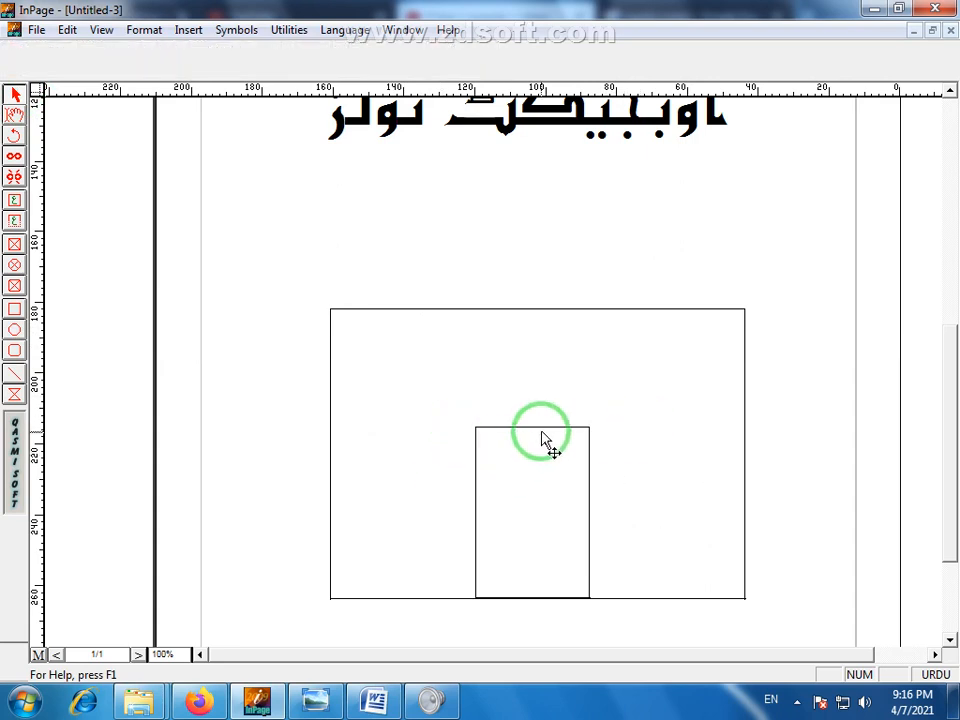
pyautogui.click(544, 429)
pyautogui.press('Delete')
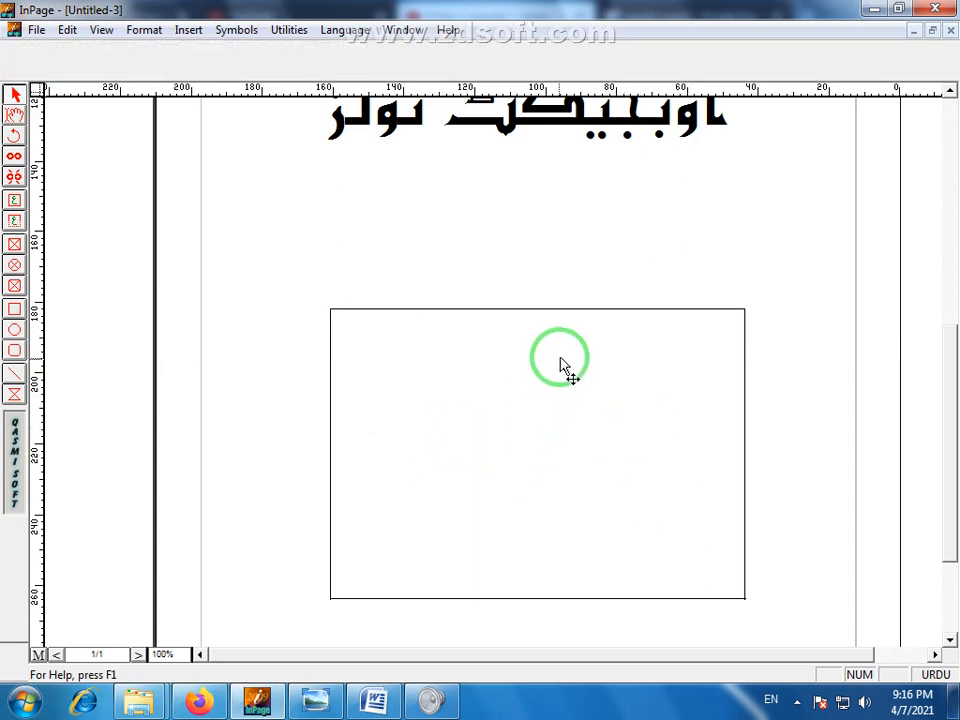
pyautogui.click(590, 310)
pyautogui.press('Delete')
# Step: Draw a rectangle about 38 by 40 mm below the headings and an ellipse about 34 by 35 mm inside it
pyautogui.click(14, 310)
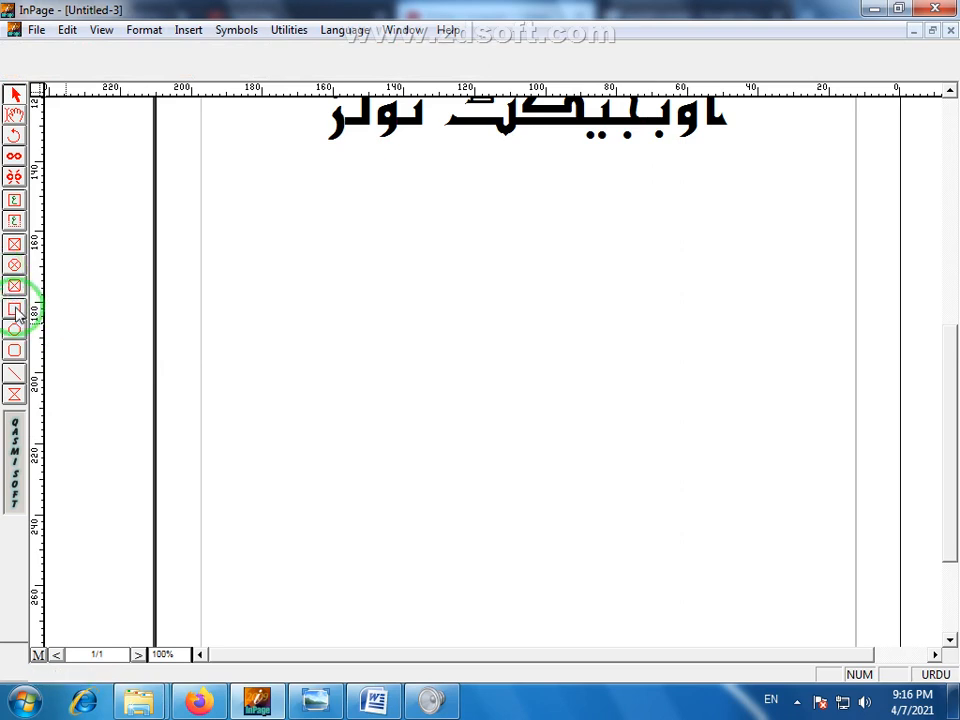
pyautogui.moveTo(261, 216); pyautogui.dragTo(397, 359)
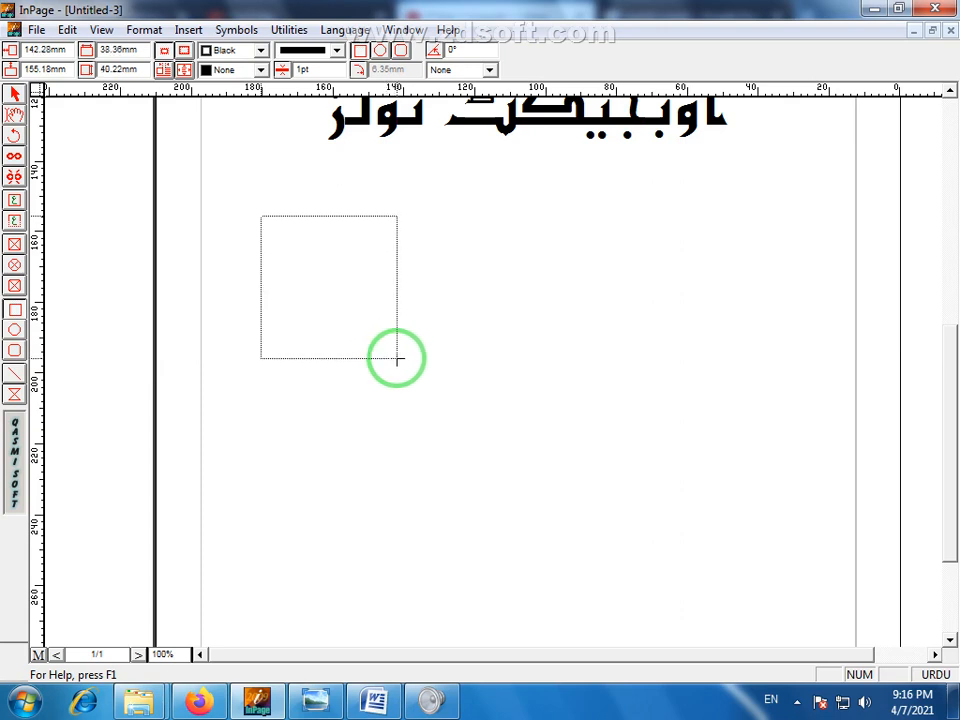
pyautogui.moveTo(397, 359); pyautogui.dragTo(396, 358)
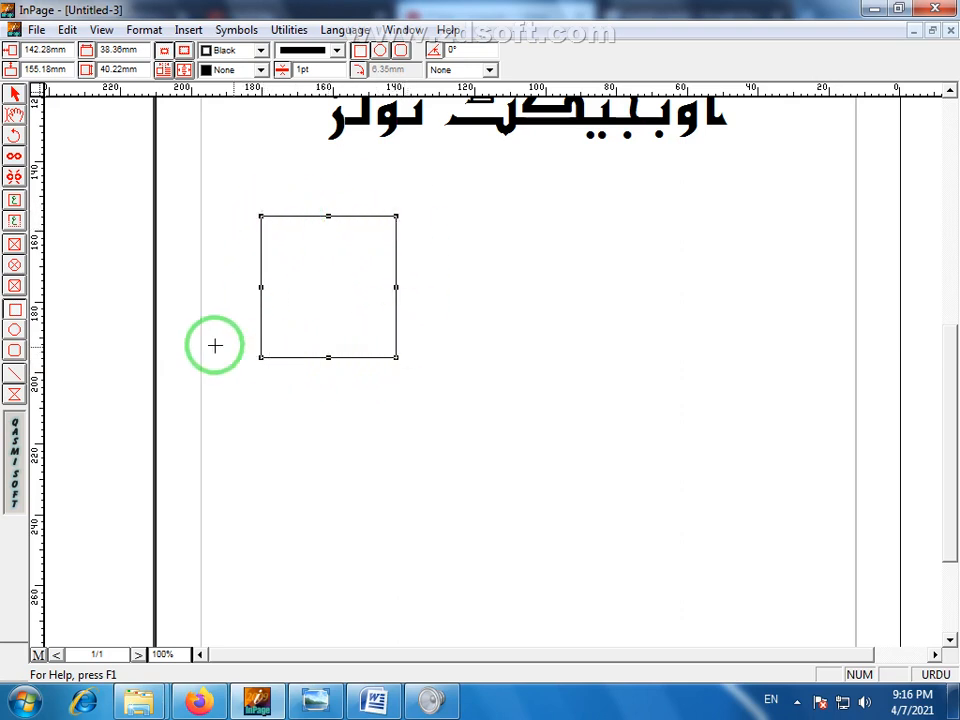
pyautogui.click(15, 331)
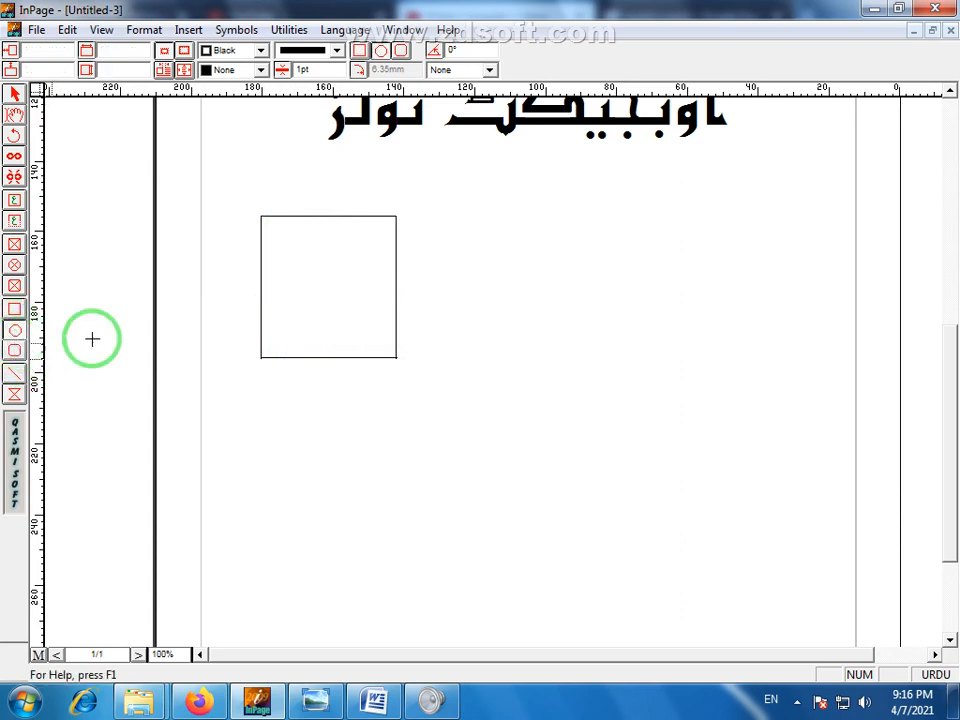
pyautogui.moveTo(267, 223); pyautogui.dragTo(388, 349)
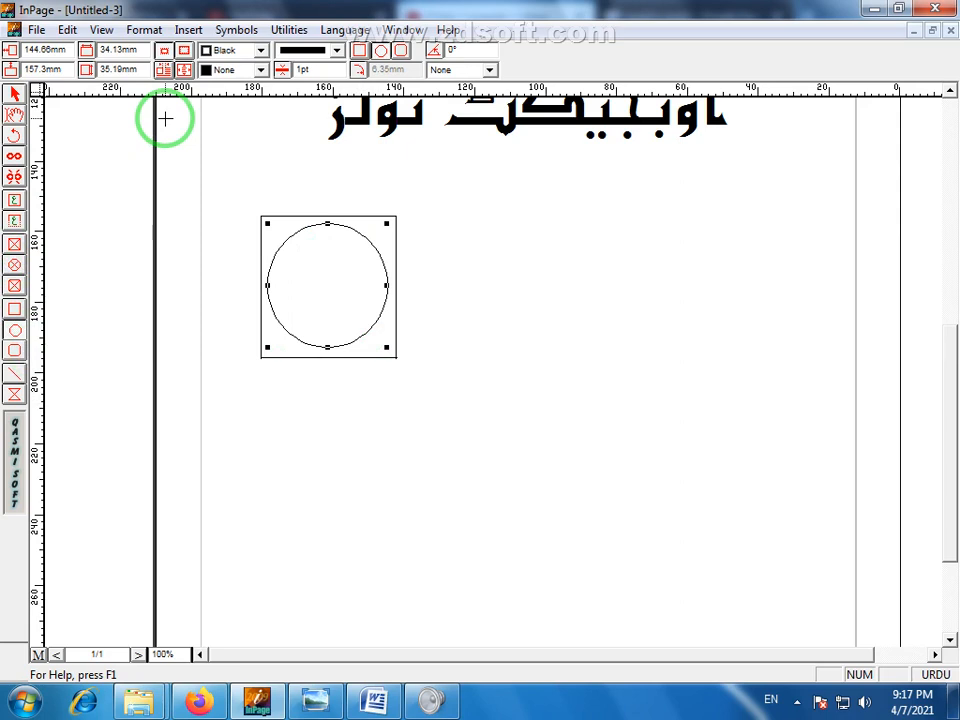
# Step: Draw a rounded rectangle about 35 by 40 mm immediately to the right of the rectangle containing the ellipse
pyautogui.click(14, 222)
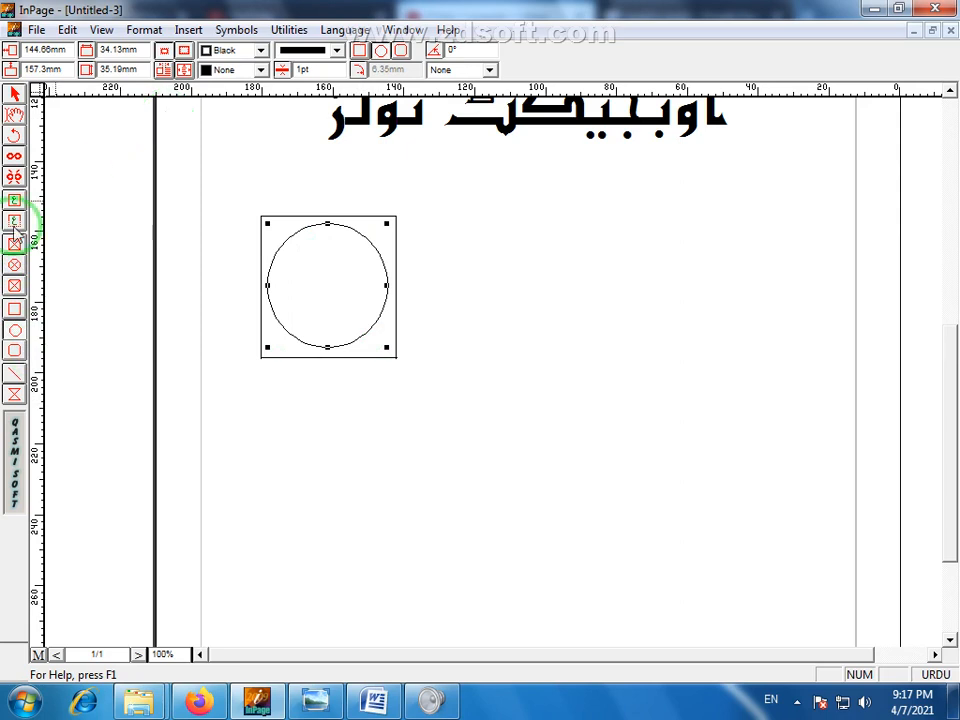
pyautogui.click(16, 352)
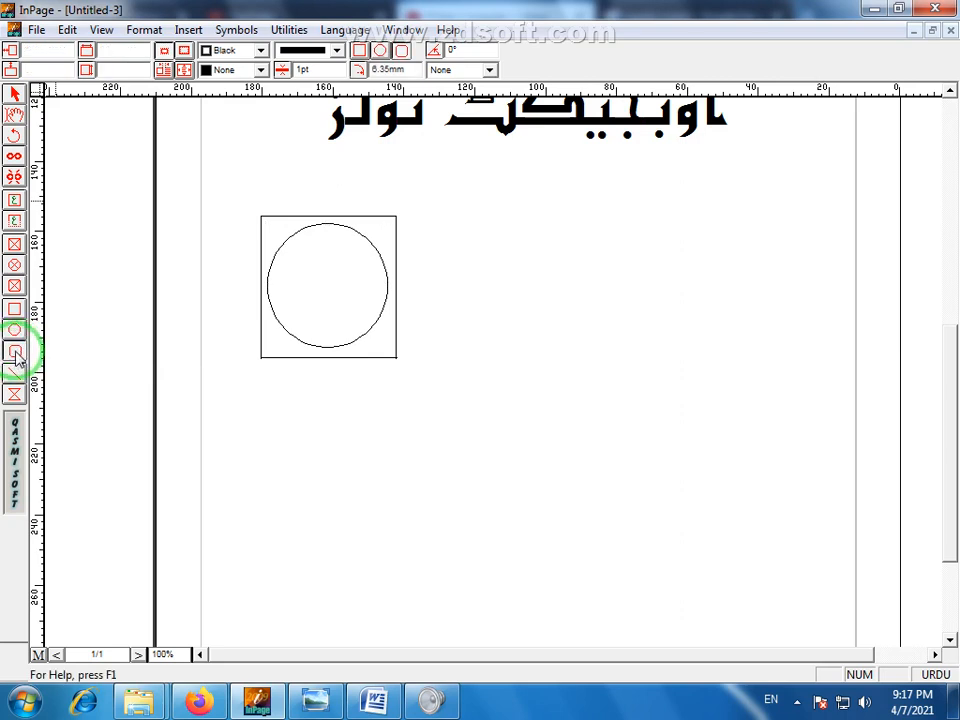
pyautogui.moveTo(411, 216); pyautogui.dragTo(537, 358)
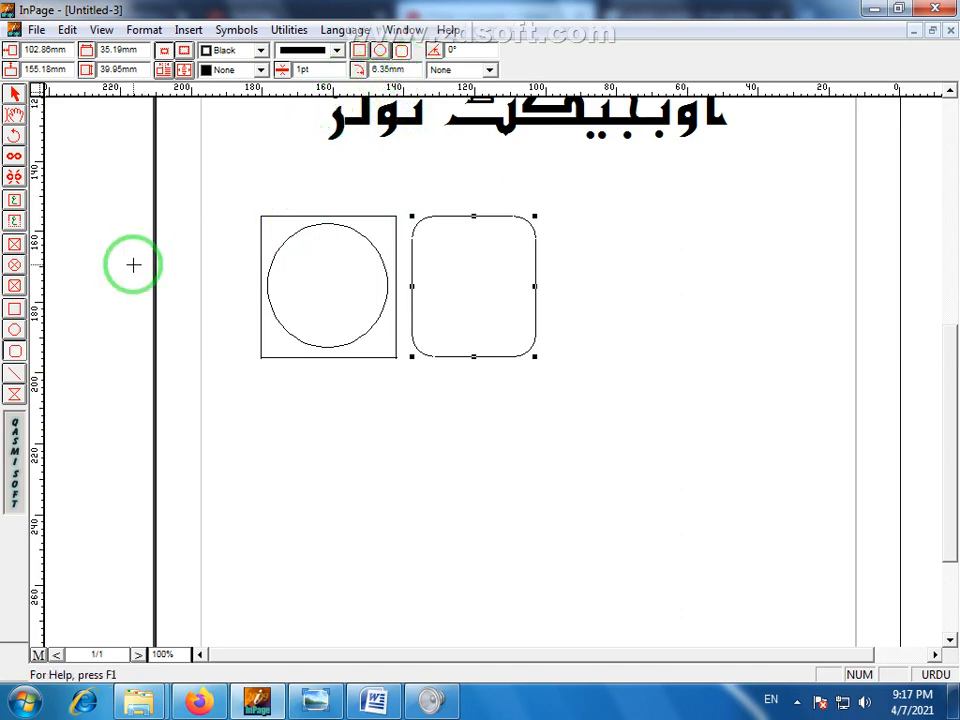
# Step: Draw a horizontal line about 152 mm long beneath the shapes and give it a dashed style with 5 pt width
pyautogui.click(15, 375)
pyautogui.moveTo(247, 384); pyautogui.dragTo(789, 385)
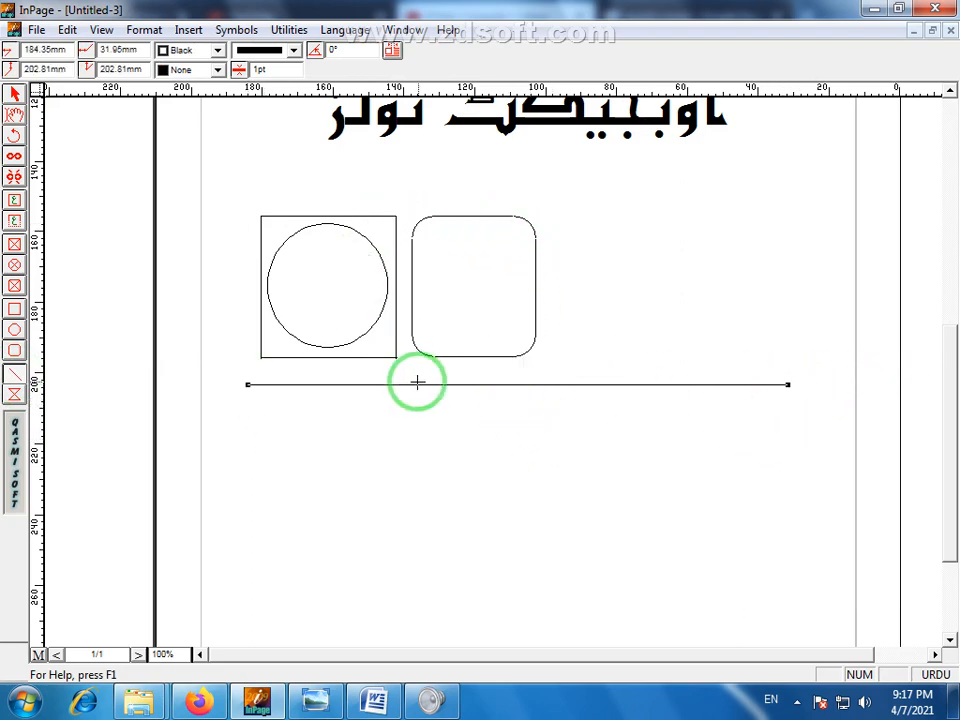
pyautogui.click(294, 49)
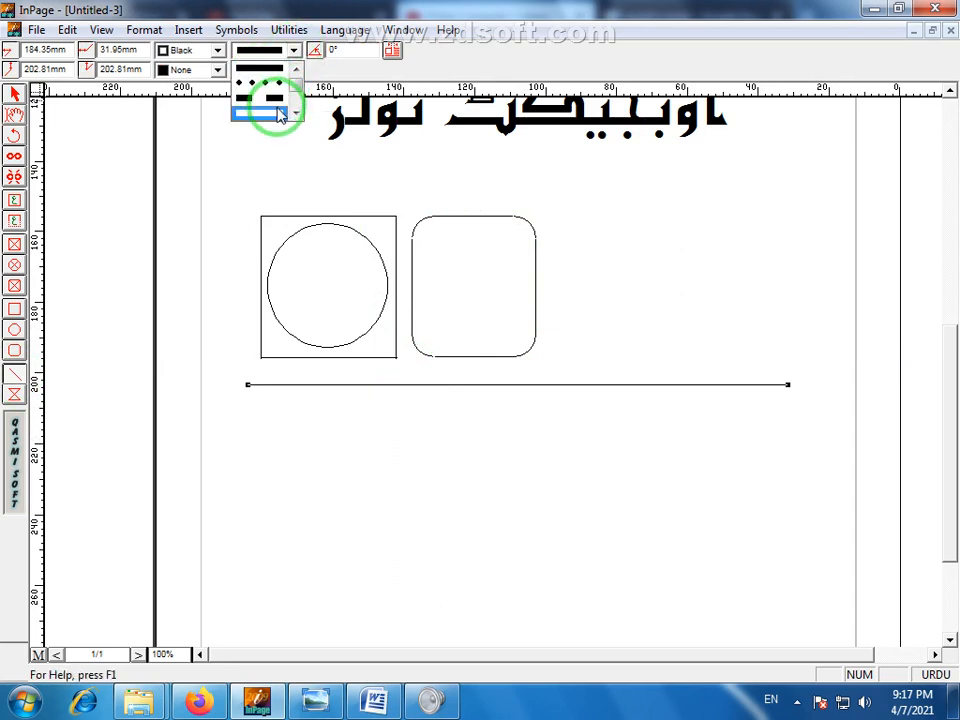
pyautogui.click(272, 106)
pyautogui.click(259, 69)
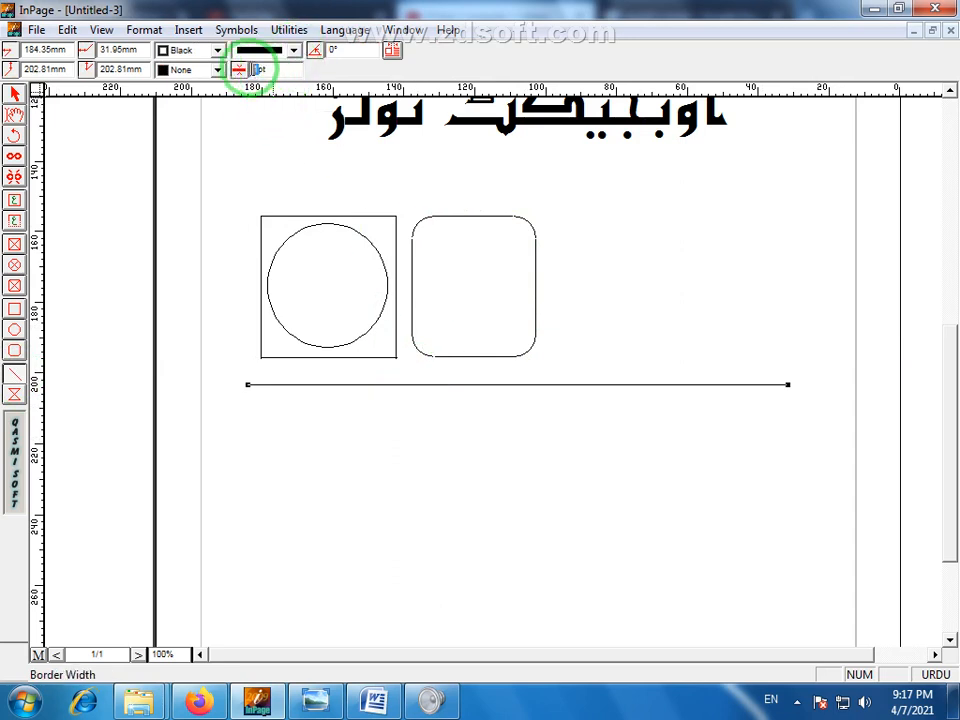
pyautogui.press('Return')
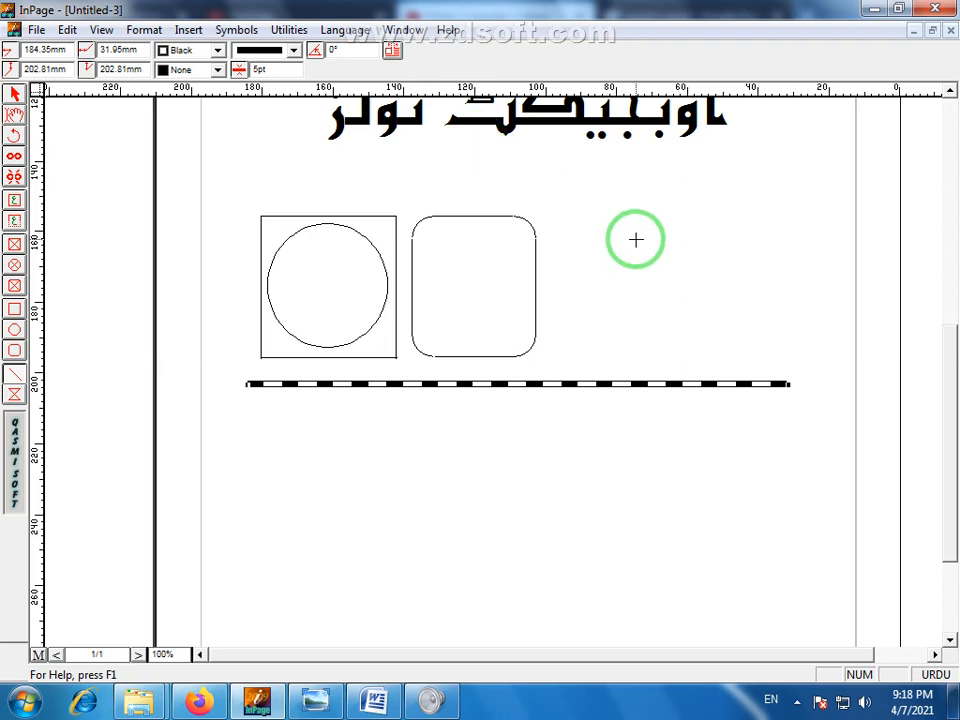
# Step: Draw a polygon object about 64 by 44 mm to the right of the rounded rectangle, above the dashed line
pyautogui.click(950, 641)
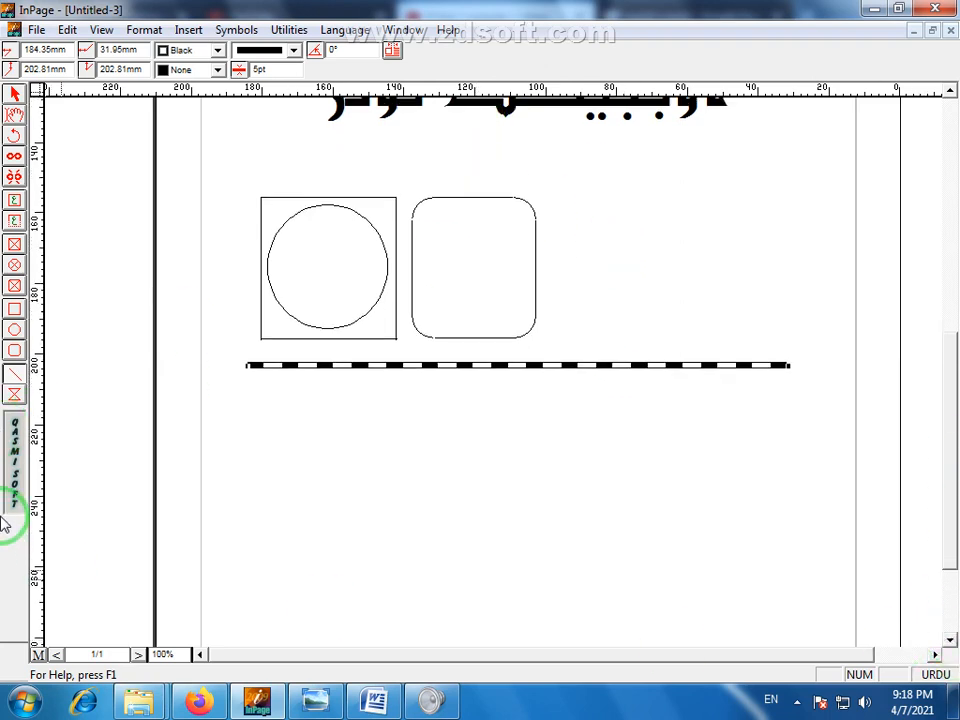
pyautogui.click(15, 397)
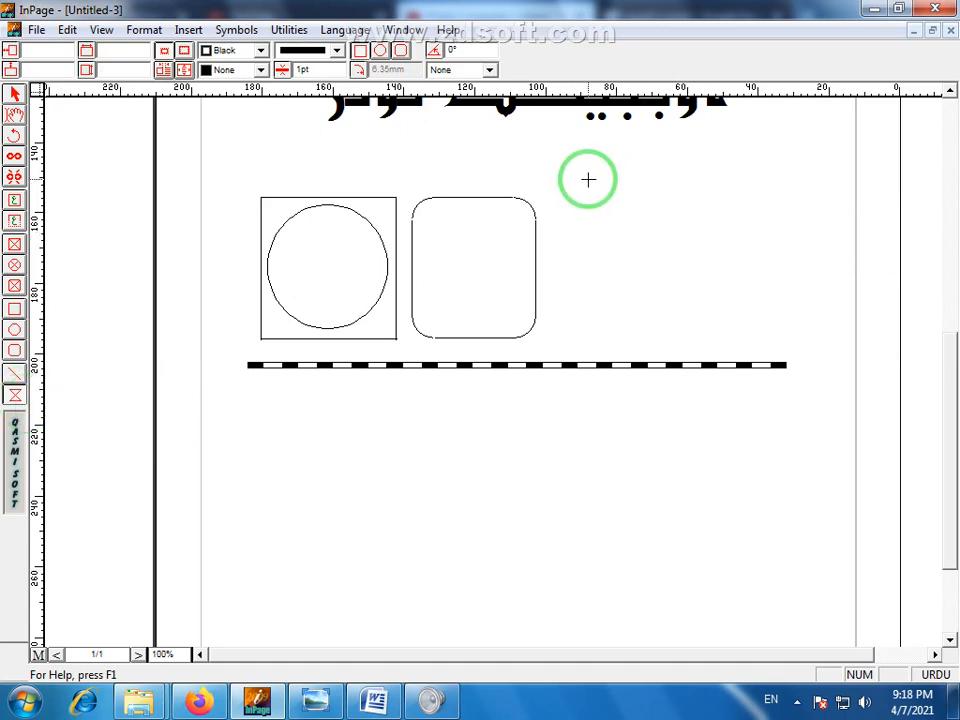
pyautogui.moveTo(588, 180); pyautogui.dragTo(815, 336)
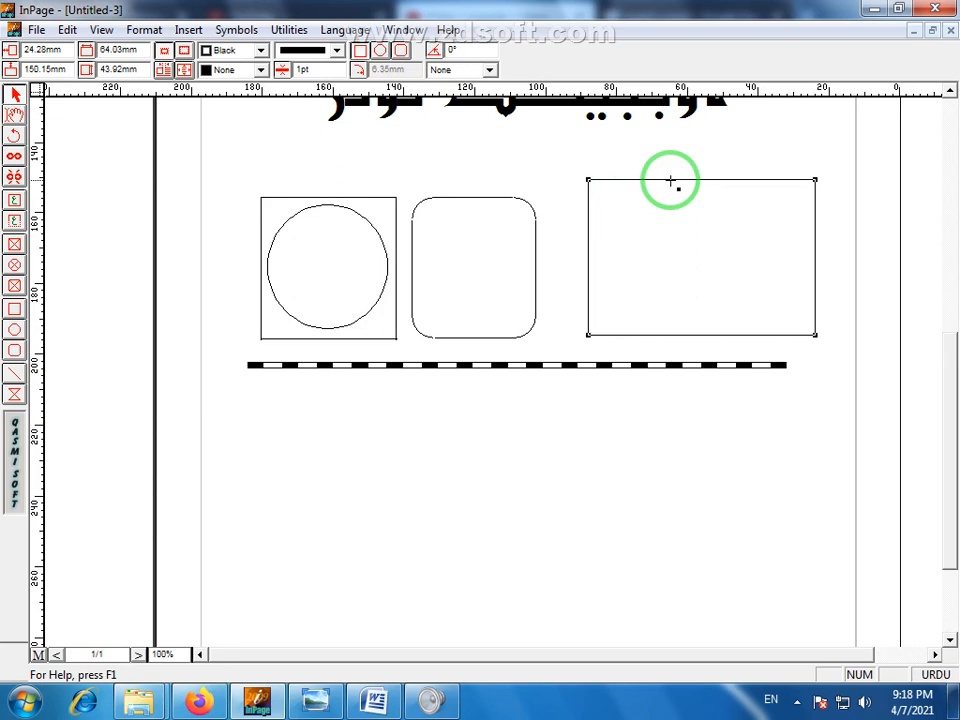
# Step: Reshape the polygon into an irregular star-like outline by pulling new points from its four edges, and deselect it
pyautogui.moveTo(670, 180); pyautogui.dragTo(699, 238)
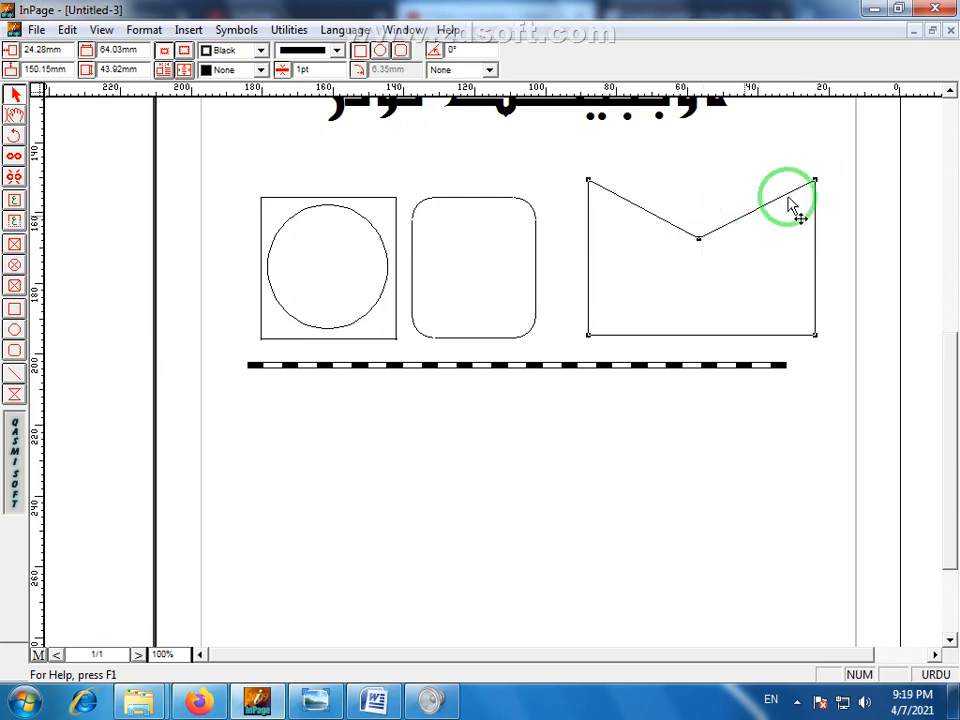
pyautogui.moveTo(748, 214); pyautogui.dragTo(706, 181)
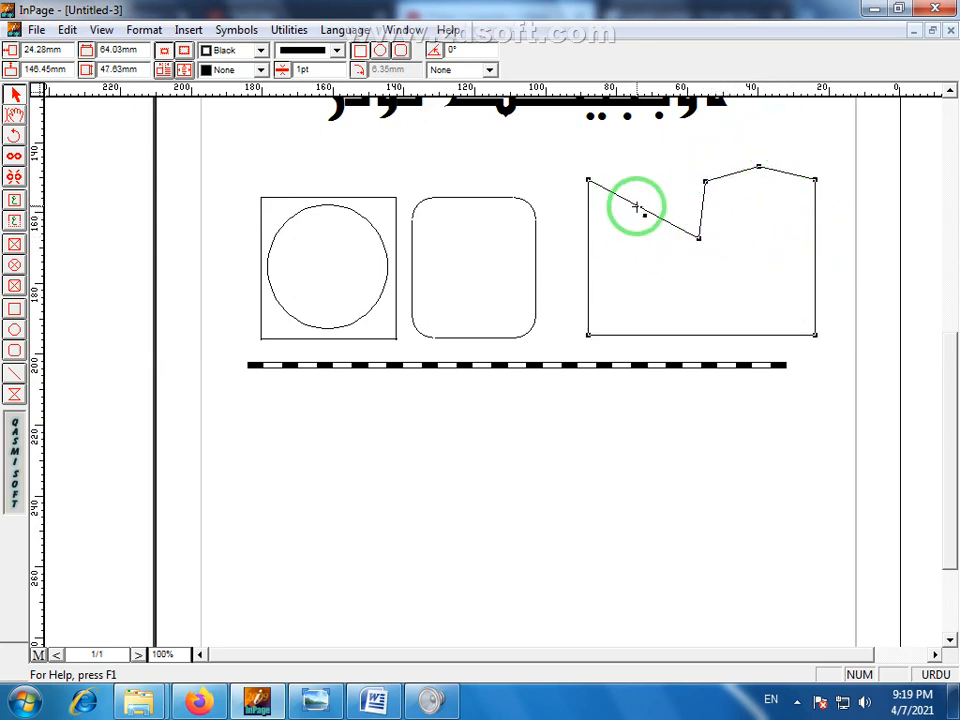
pyautogui.moveTo(636, 207); pyautogui.dragTo(628, 244)
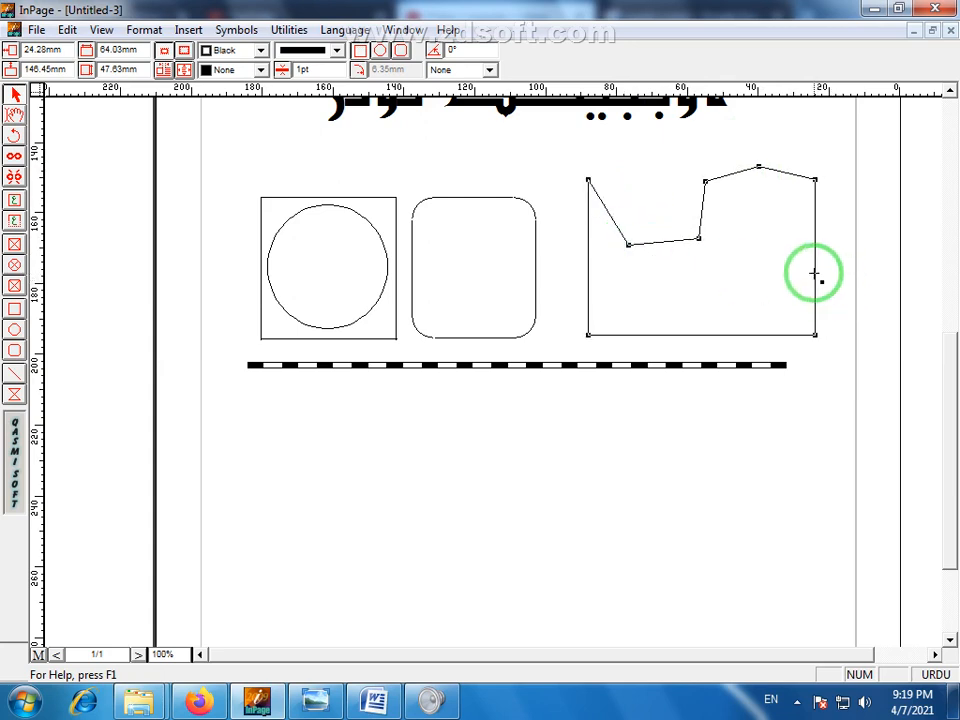
pyautogui.moveTo(815, 272); pyautogui.dragTo(696, 289)
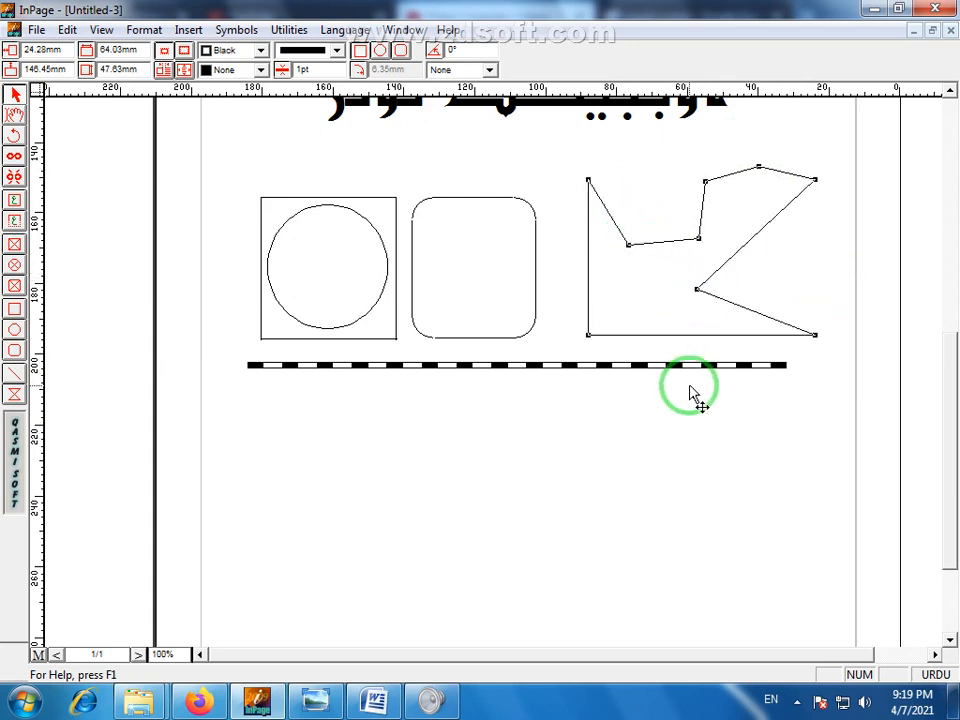
pyautogui.moveTo(587, 287); pyautogui.dragTo(651, 301)
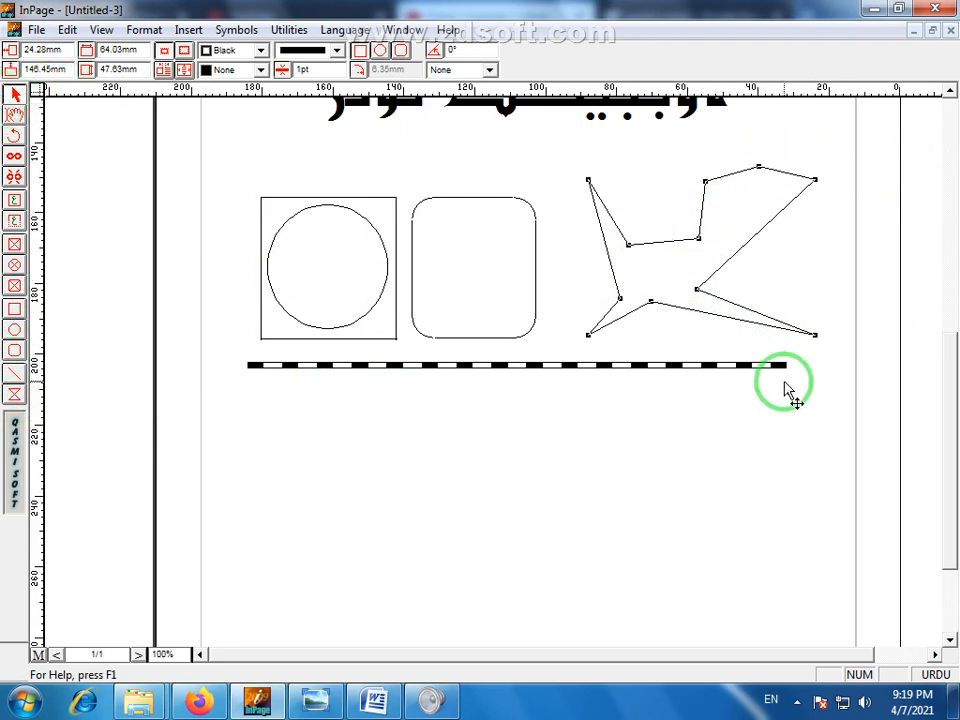
pyautogui.click(840, 171)
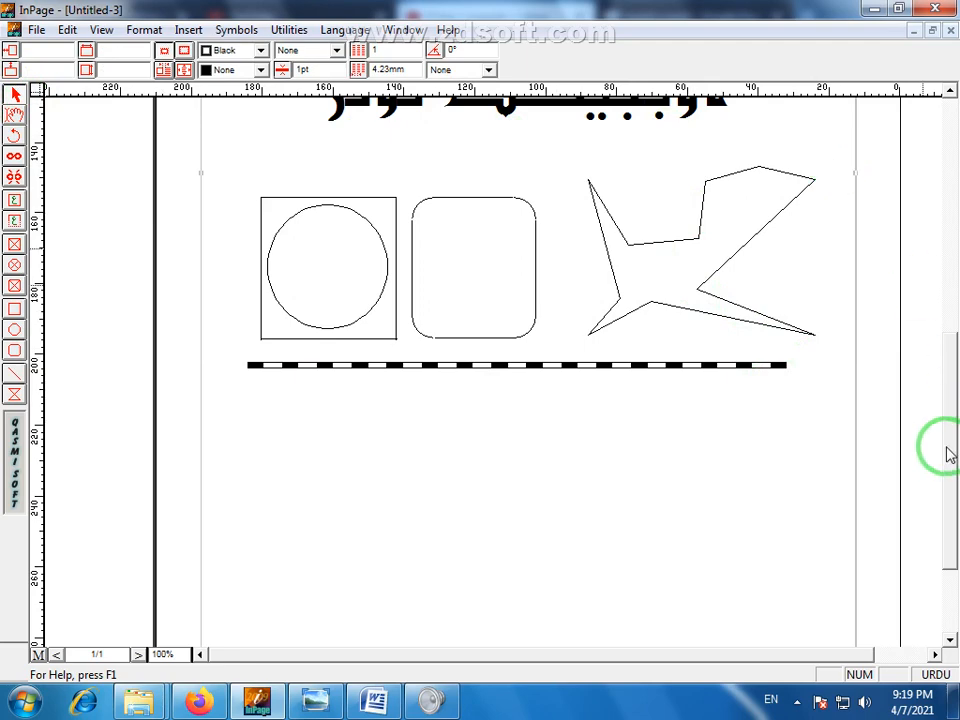
# Step: Draw a rounded rectangle about 125 by 32 mm around the large heading line above the shapes
pyautogui.scroll(4, 950, 438)
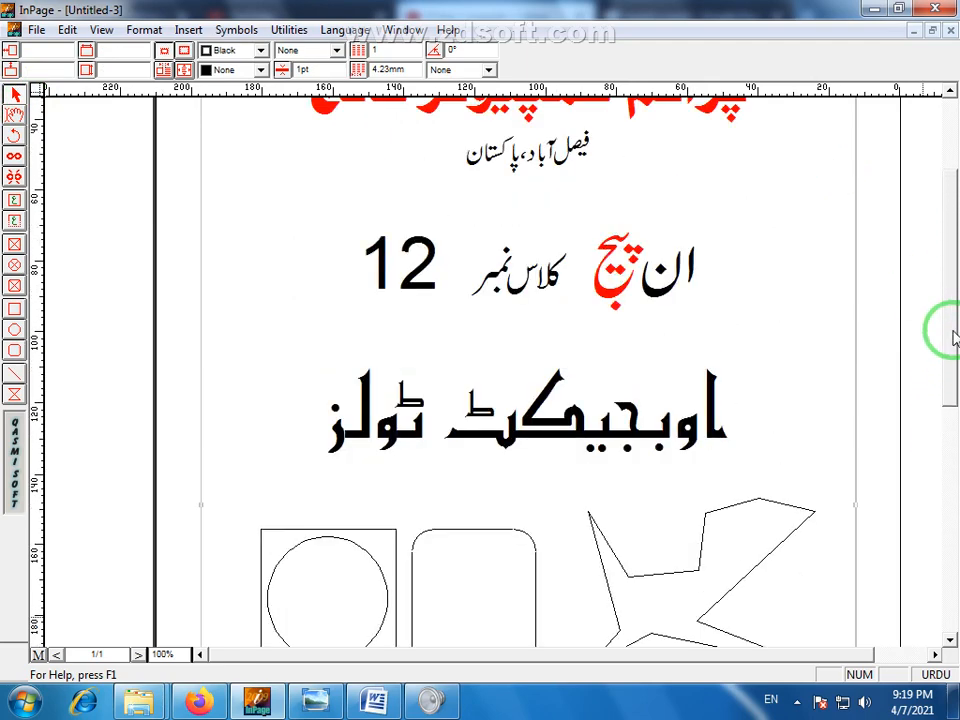
pyautogui.moveTo(953, 338); pyautogui.dragTo(956, 297)
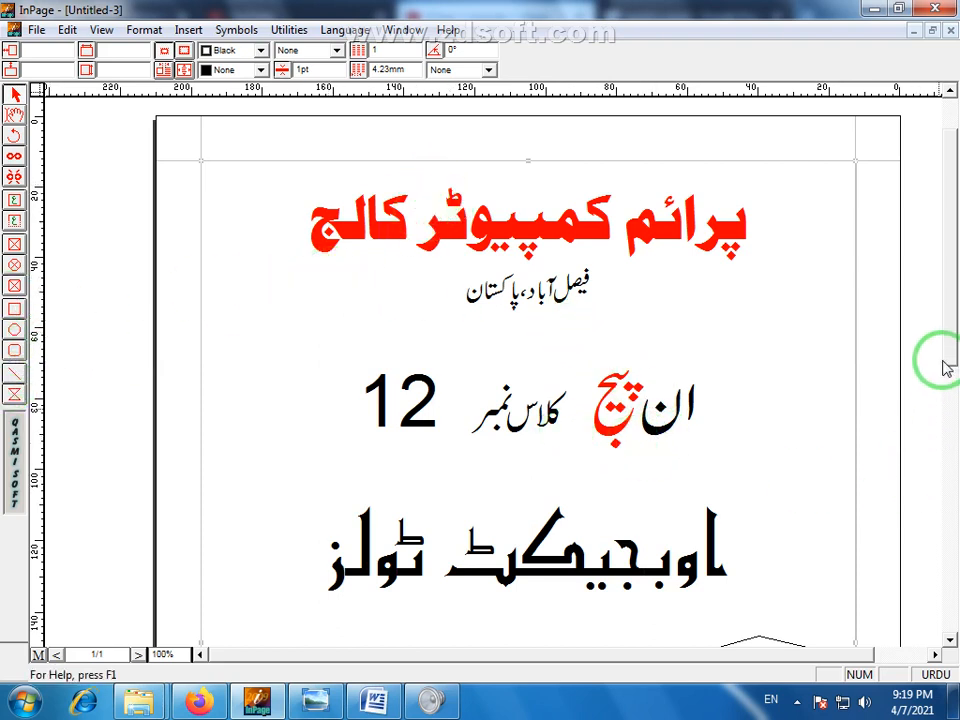
pyautogui.scroll(-3, 946, 365)
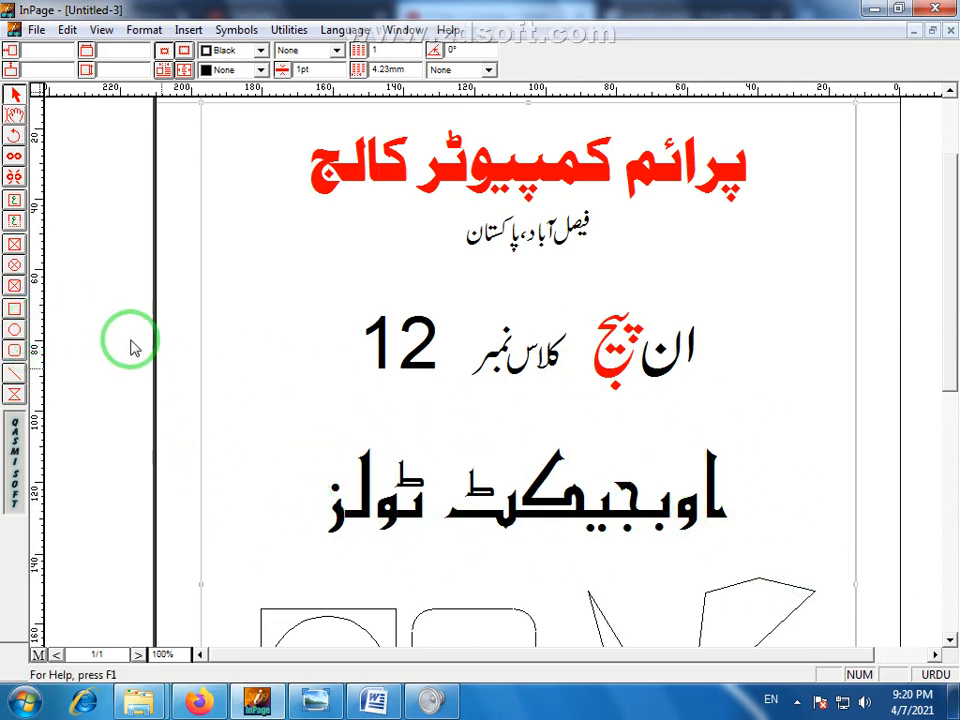
pyautogui.click(15, 352)
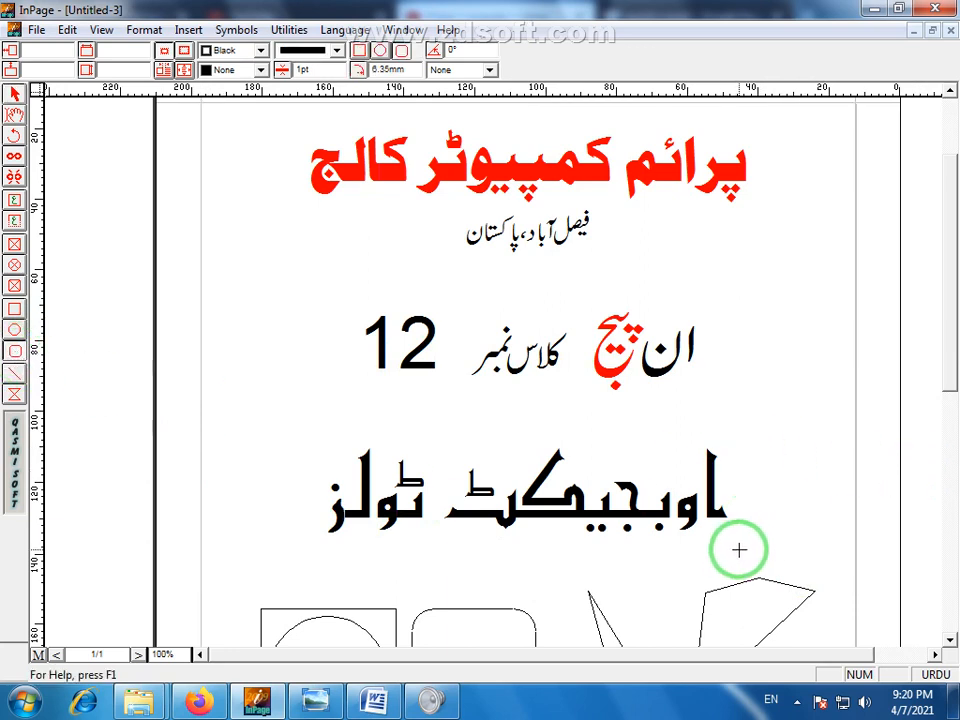
pyautogui.moveTo(745, 550); pyautogui.dragTo(304, 437)
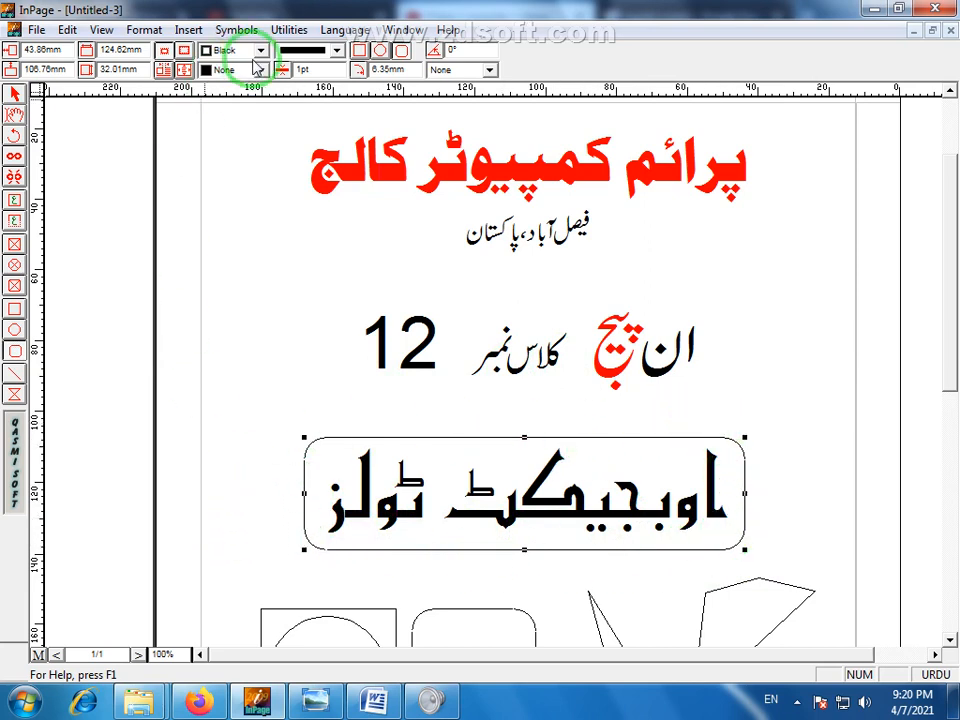
# Step: Give the rounded rectangle around the heading a dashed border pattern with 3 pt width
pyautogui.click(336, 50)
pyautogui.click(326, 115)
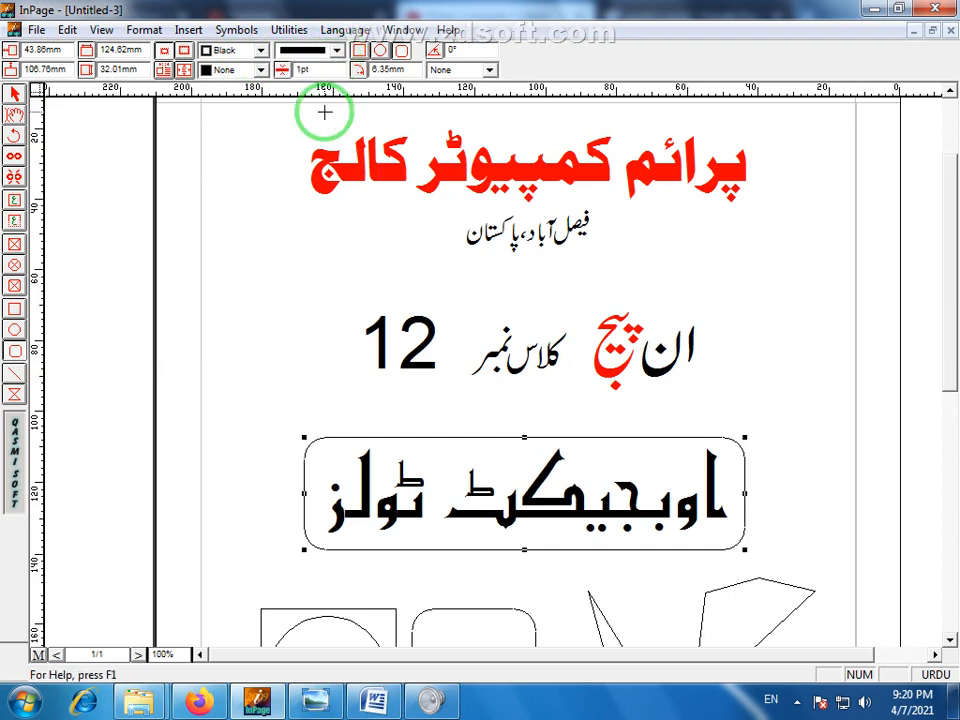
pyautogui.doubleClick(300, 70)
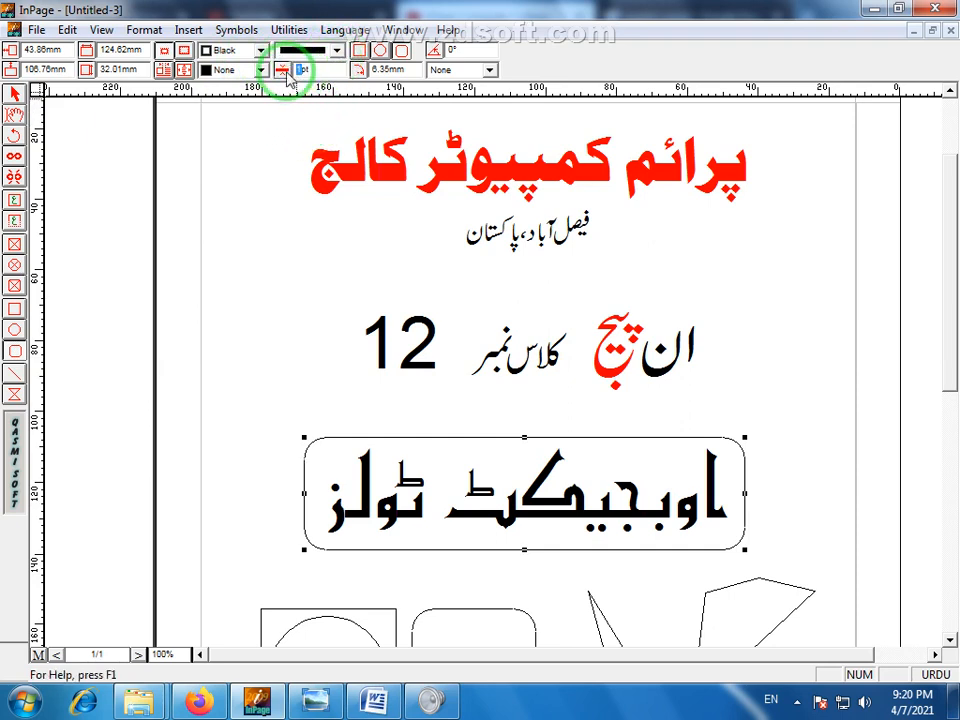
pyautogui.press('Return')
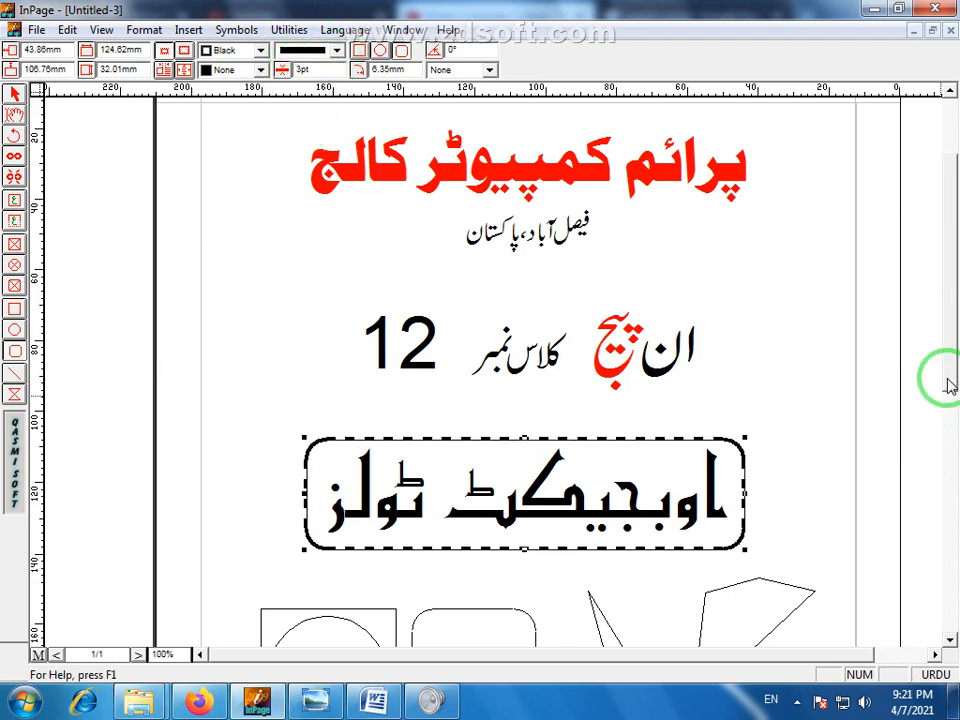
# Step: Draw an ellipse about 28 by 31 mm around the number 12 in the class line
pyautogui.scroll(-1, 950, 395)
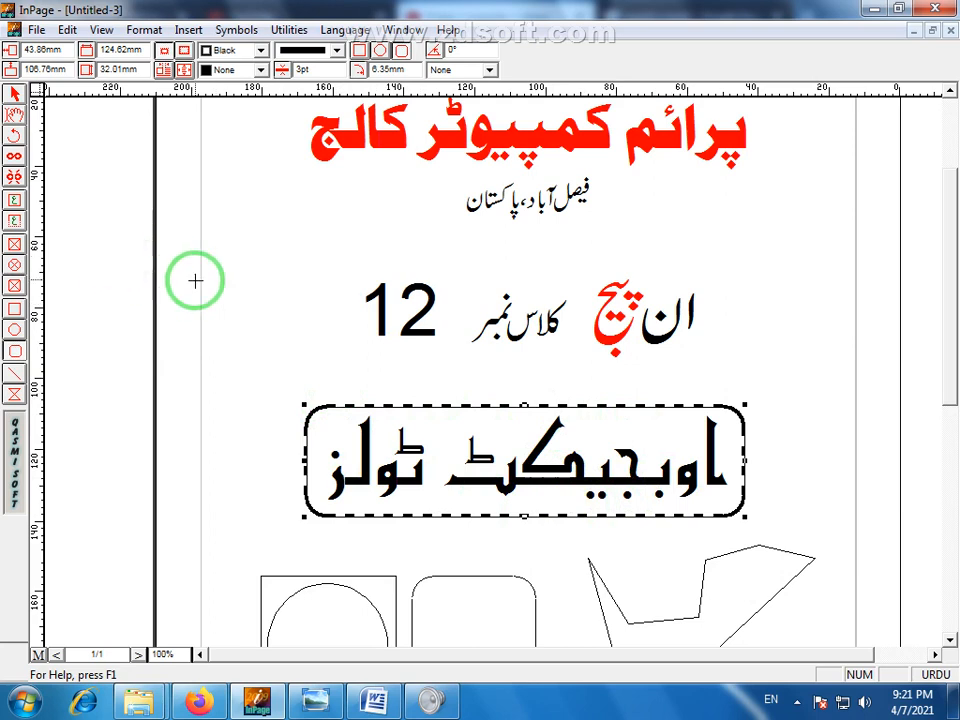
pyautogui.click(15, 331)
pyautogui.moveTo(354, 257); pyautogui.dragTo(454, 364)
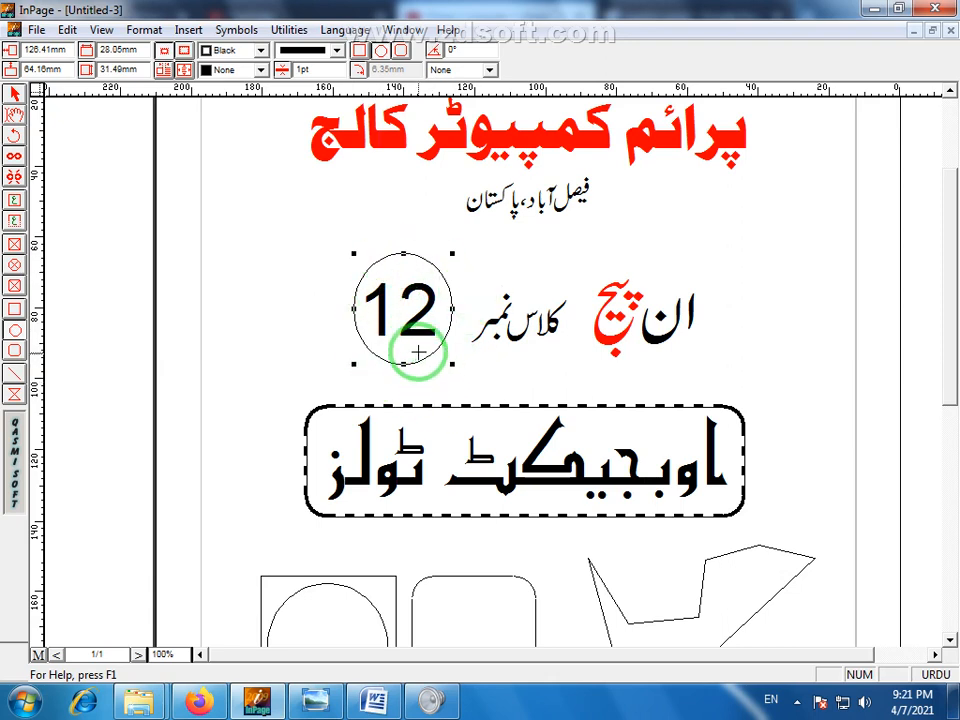
# Step: Set the border of the ellipse around the 12 to a double line with 3 pt width
pyautogui.click(337, 52)
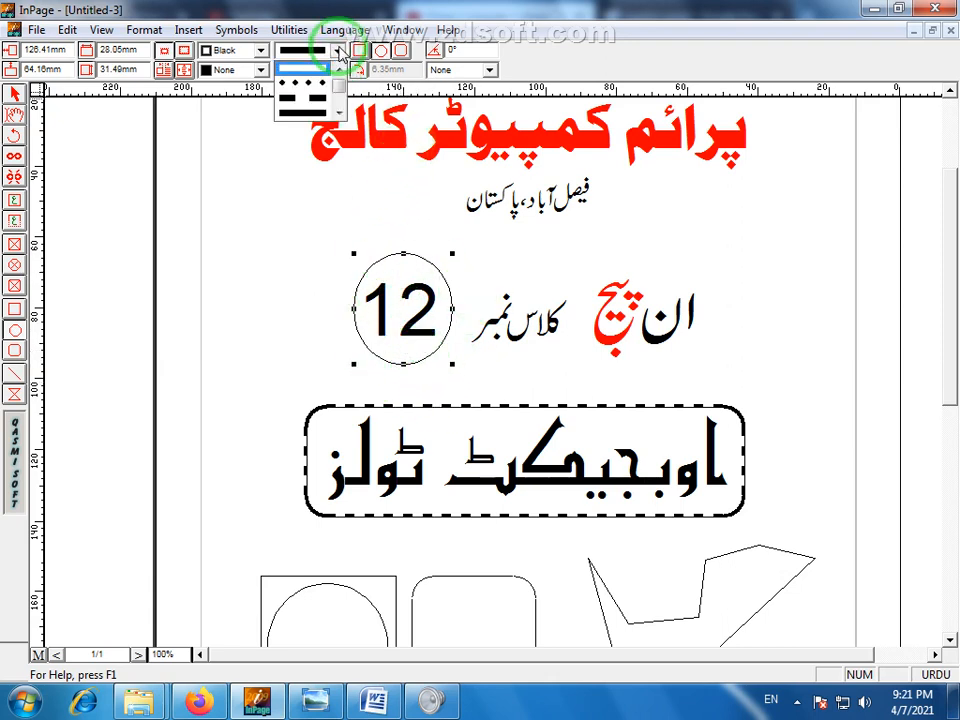
pyautogui.click(312, 106)
pyautogui.click(335, 50)
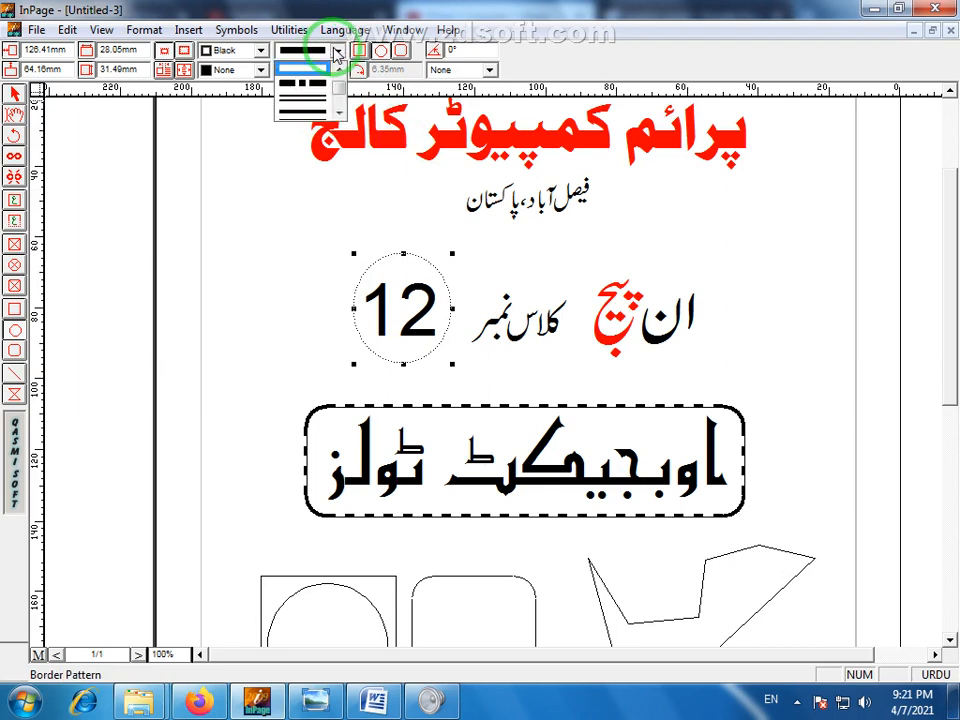
pyautogui.click(320, 99)
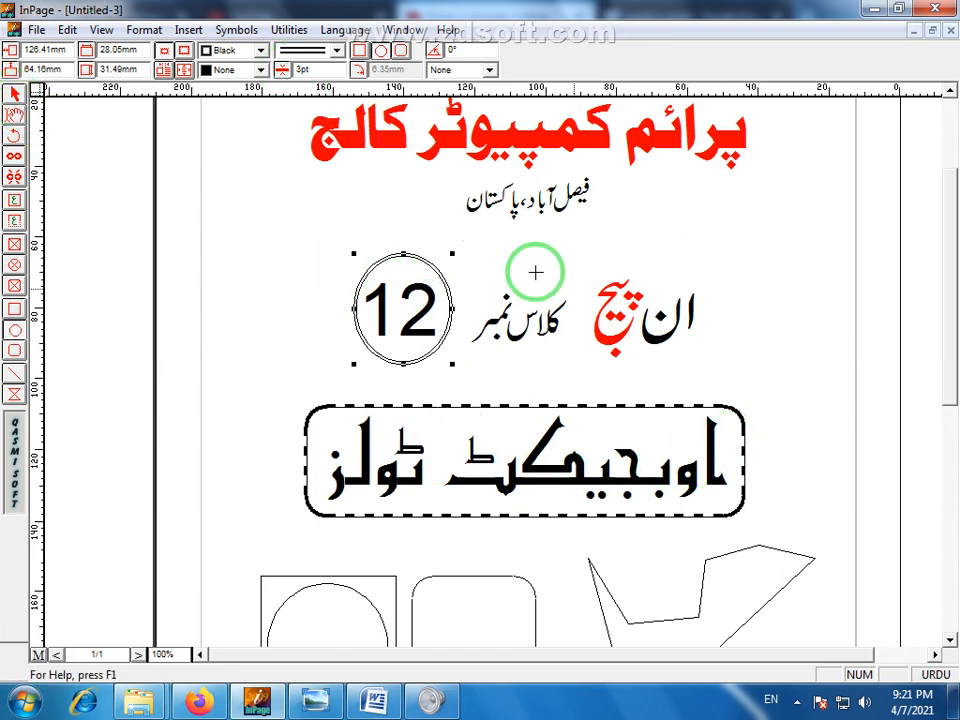
pyautogui.scroll(1, 948, 328)
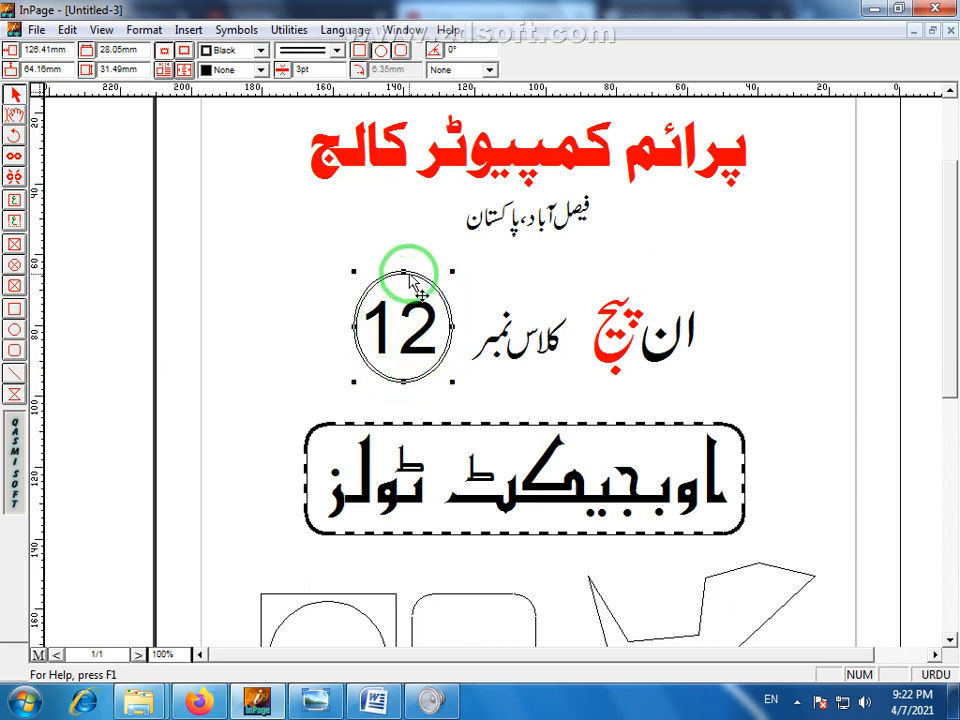
# Step: Try a black fill on the ellipse around the 12 and reset its fill to None
pyautogui.click(261, 71)
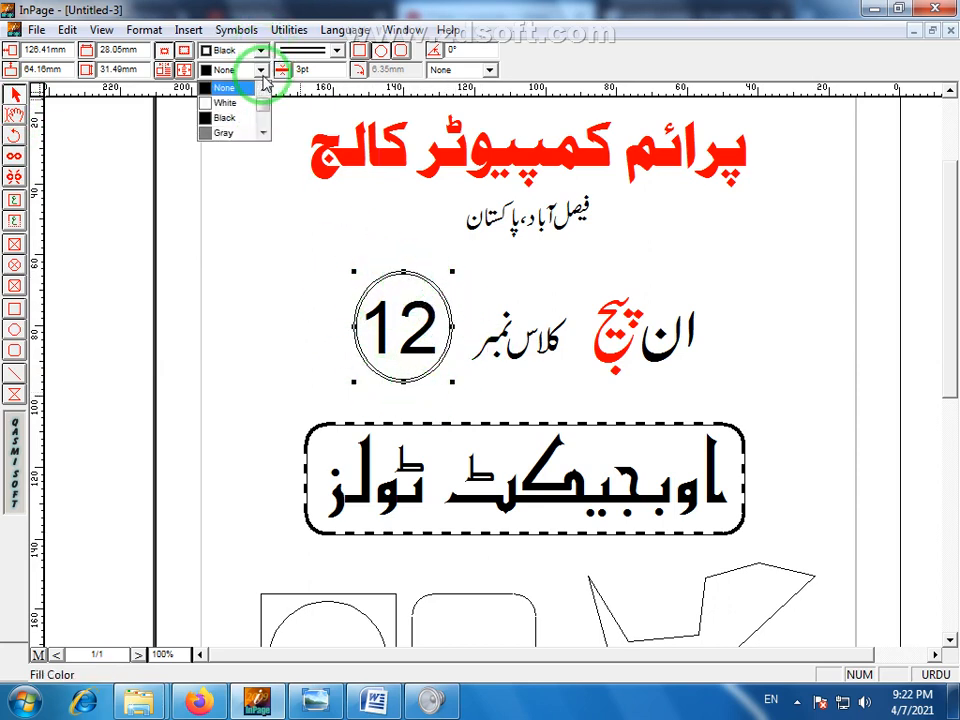
pyautogui.click(242, 120)
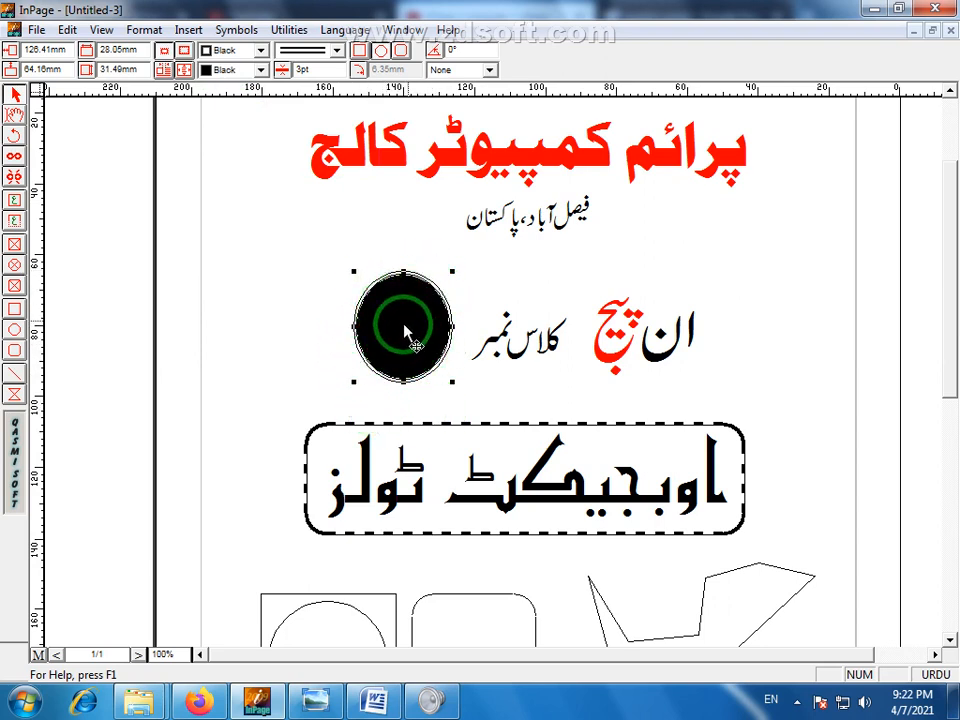
pyautogui.click(260, 70)
pyautogui.moveTo(262, 112); pyautogui.dragTo(263, 89)
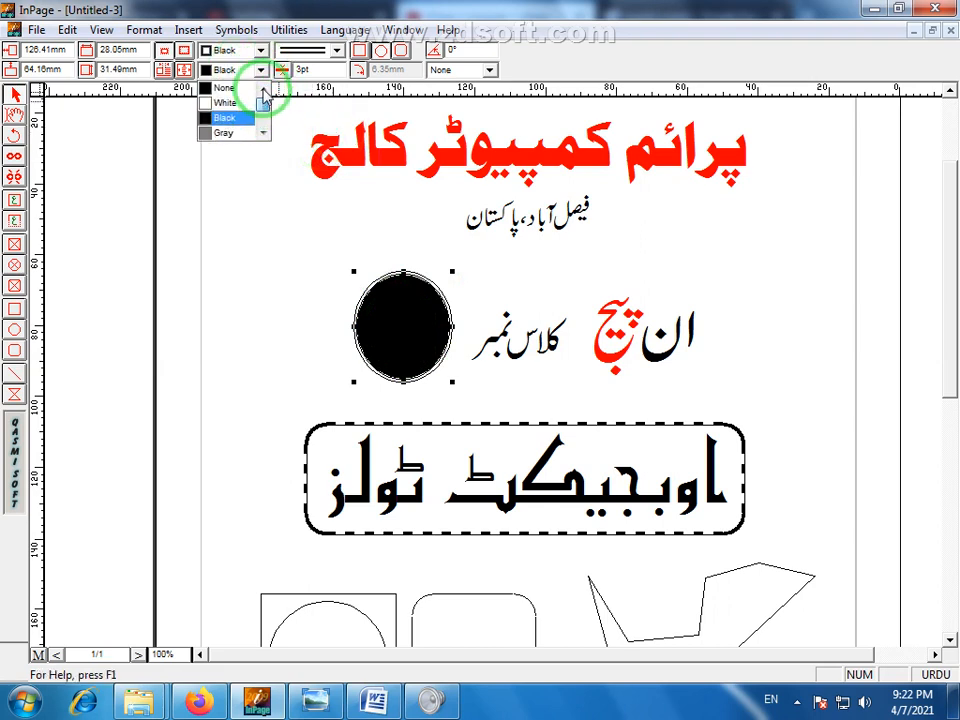
pyautogui.click(231, 88)
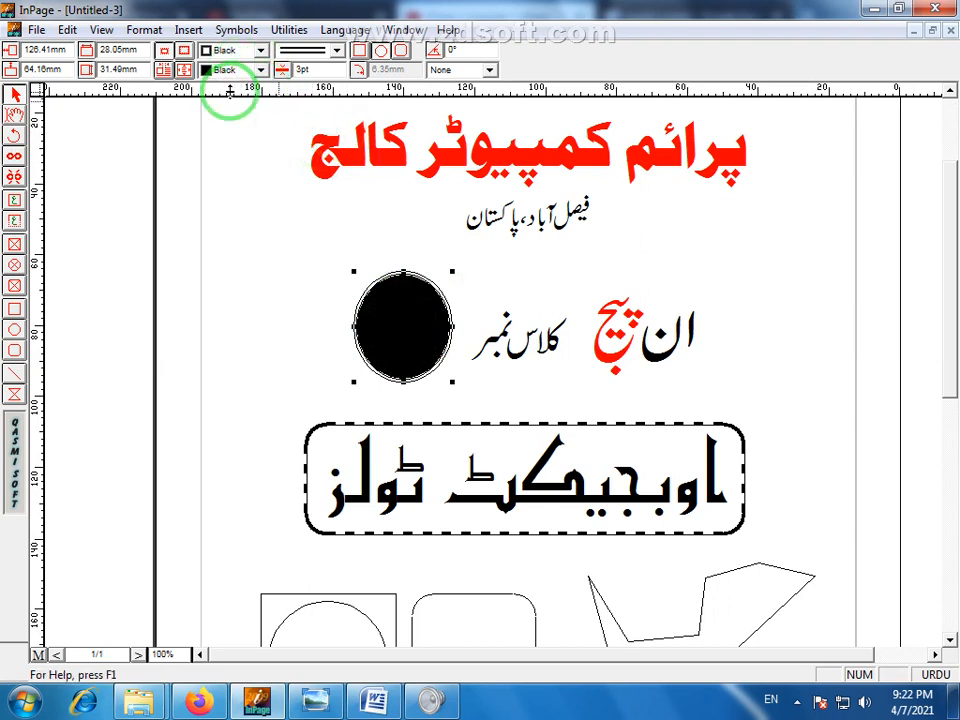
pyautogui.click(15, 115)
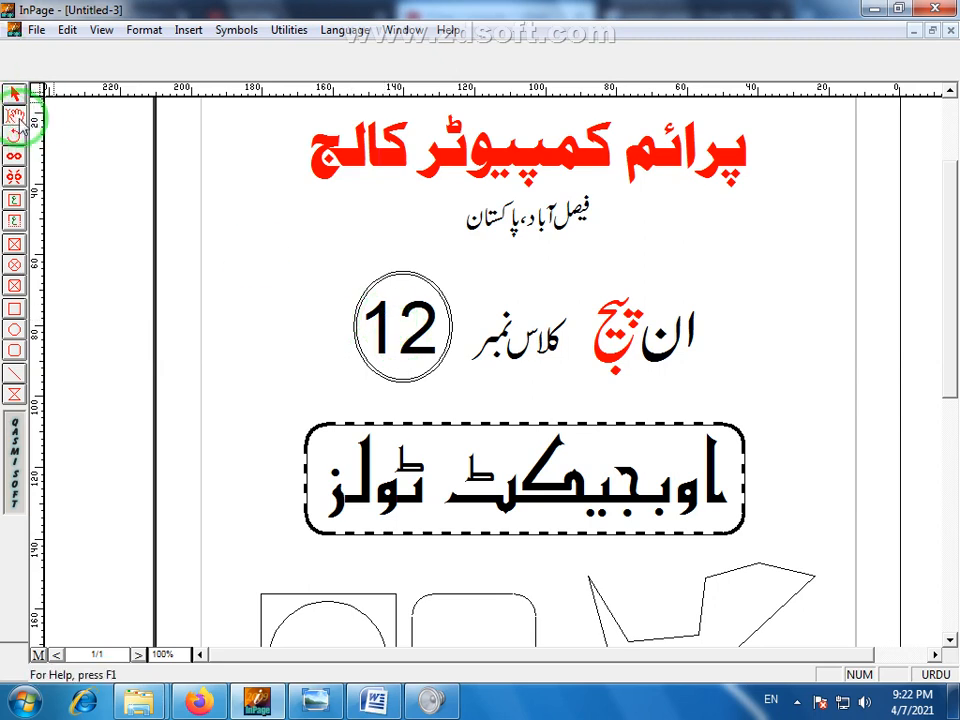
pyautogui.click(412, 330)
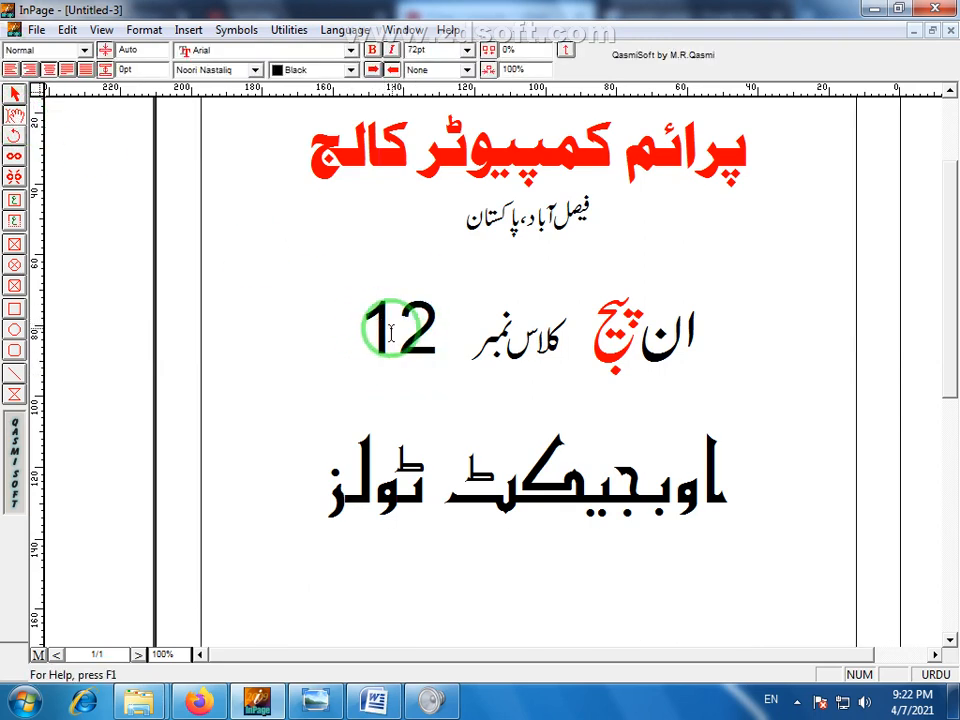
pyautogui.moveTo(368, 322); pyautogui.dragTo(434, 340)
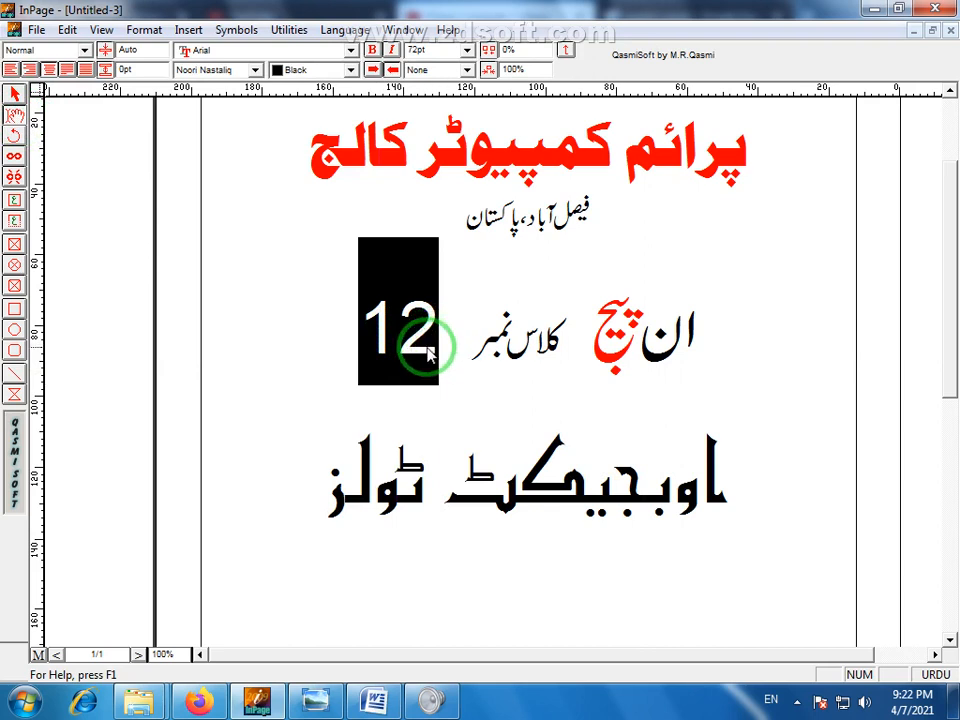
pyautogui.click(16, 116)
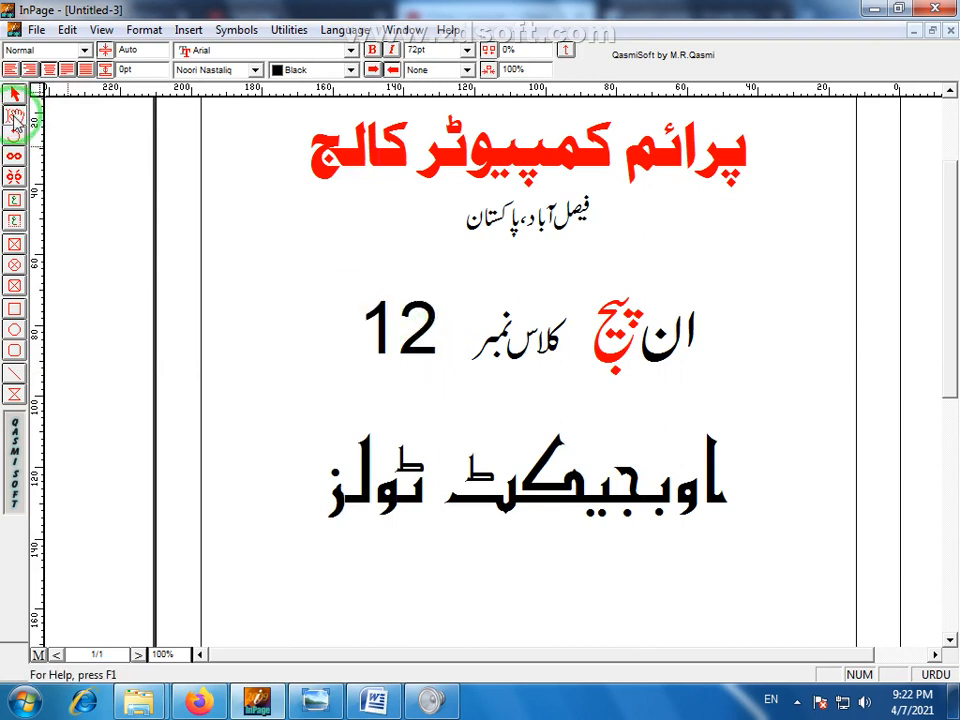
pyautogui.click(443, 343)
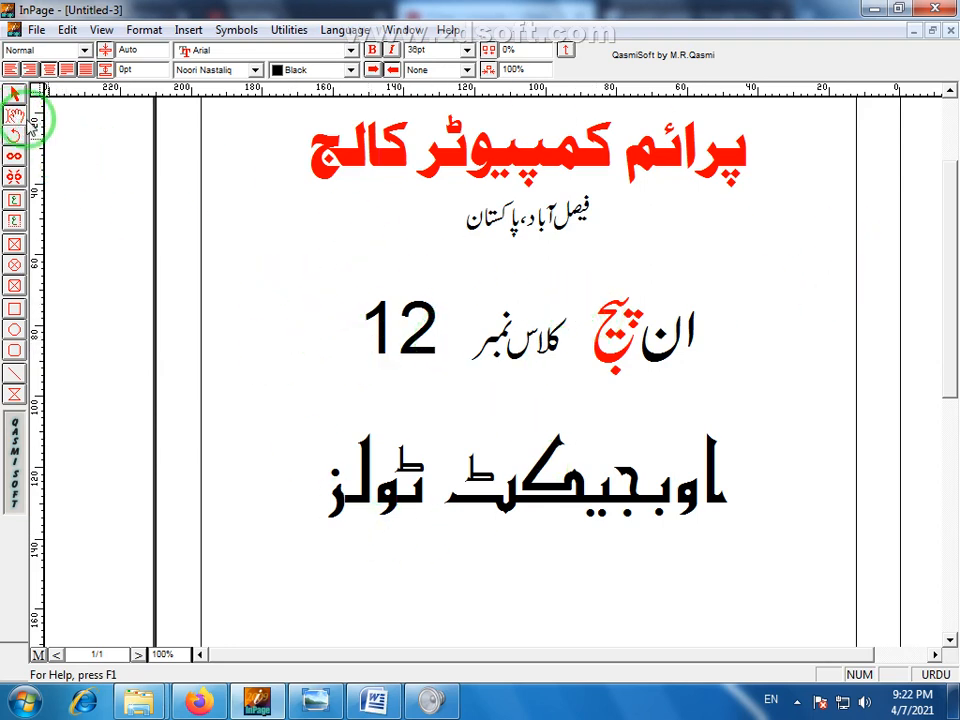
pyautogui.click(16, 95)
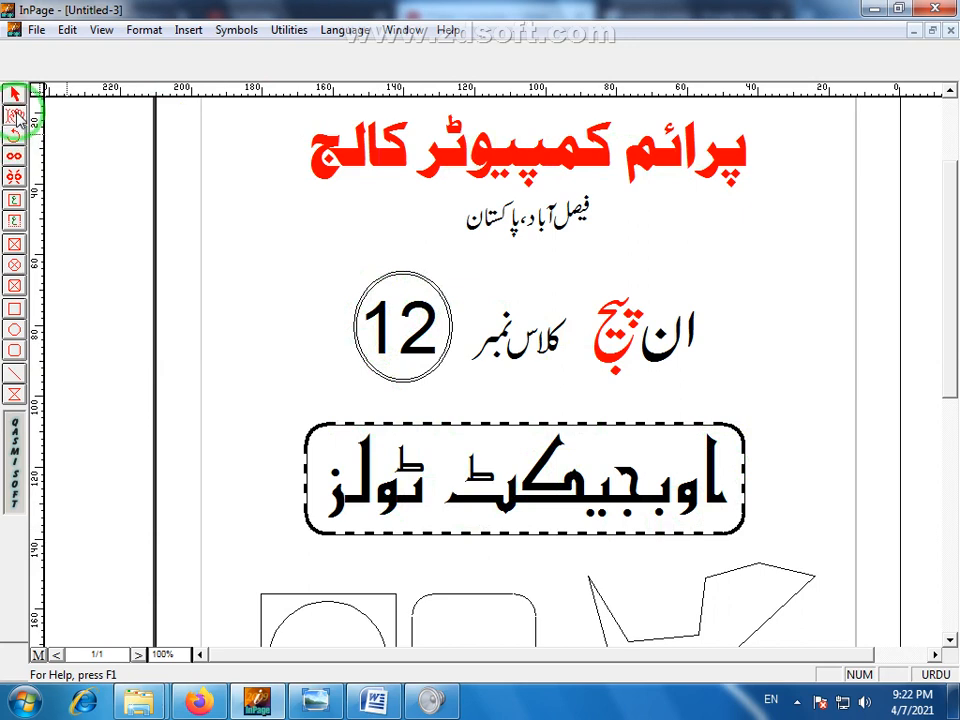
# Step: Change the text color of the number 12 to yellow and return to object selection
pyautogui.click(369, 332)
pyautogui.moveTo(371, 330); pyautogui.dragTo(435, 333)
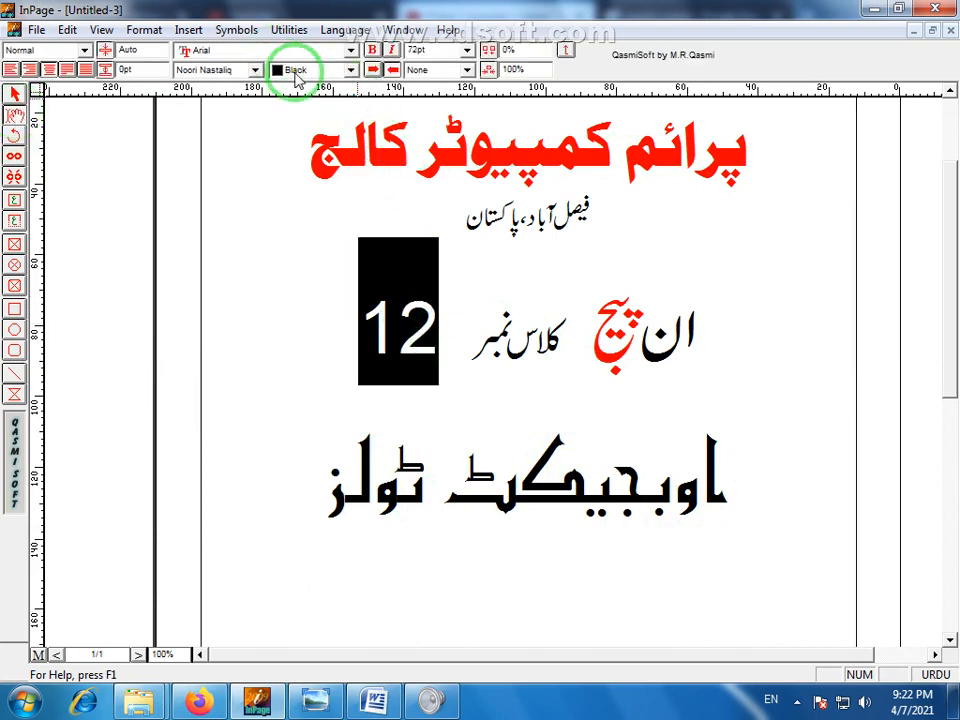
pyautogui.click(350, 70)
pyautogui.click(300, 133)
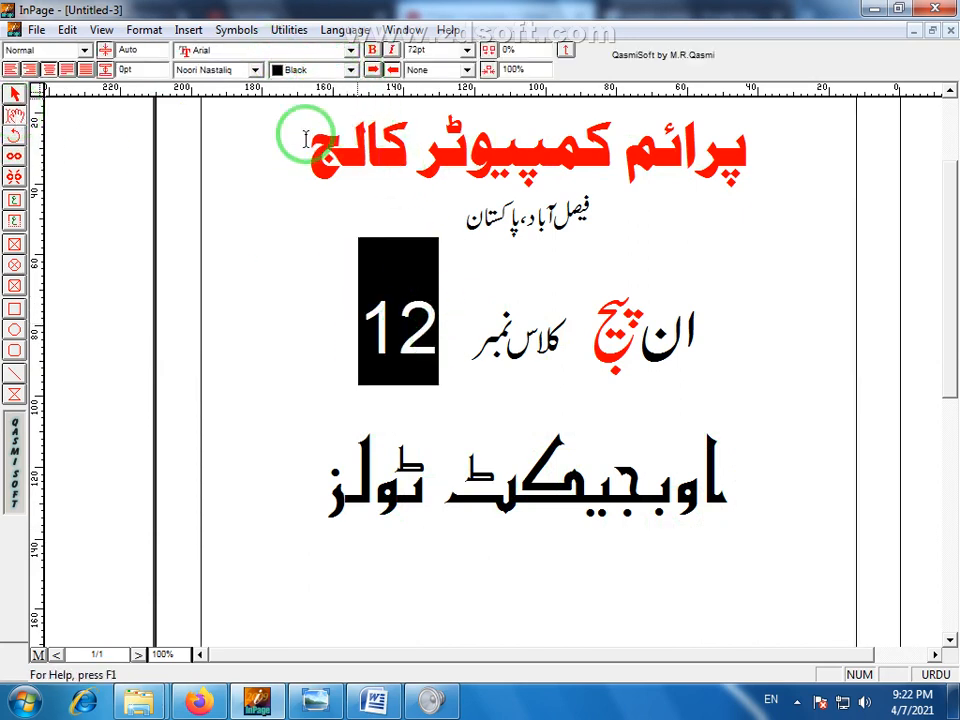
pyautogui.click(332, 306)
pyautogui.click(98, 151)
pyautogui.click(14, 95)
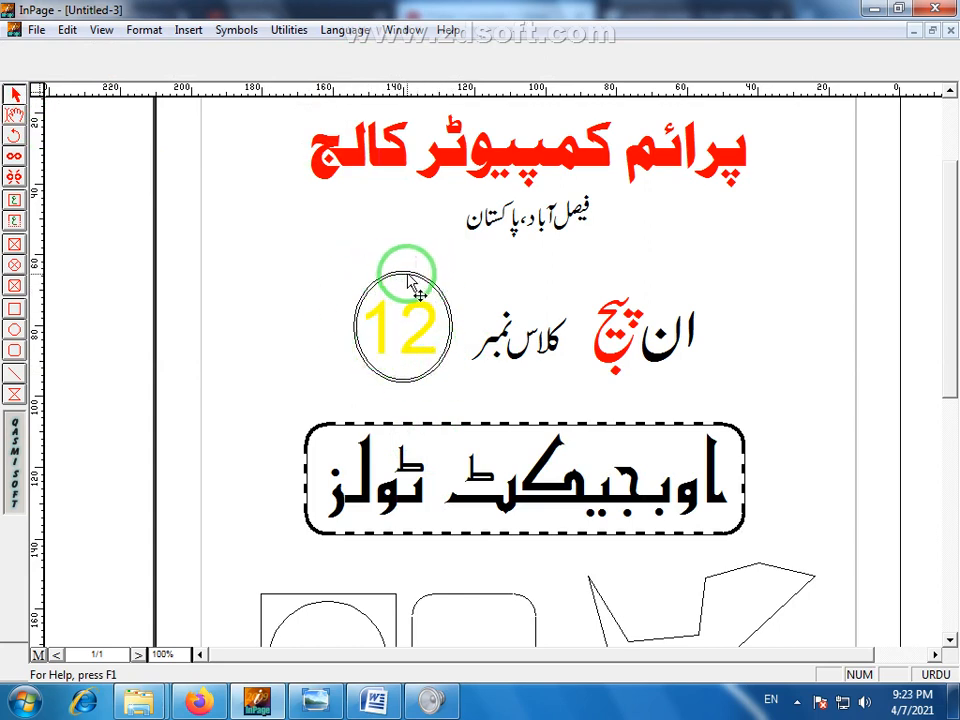
# Step: Fill the ellipse around the 12 with black and send it to the back, behind the number
pyautogui.click(407, 283)
pyautogui.click(260, 70)
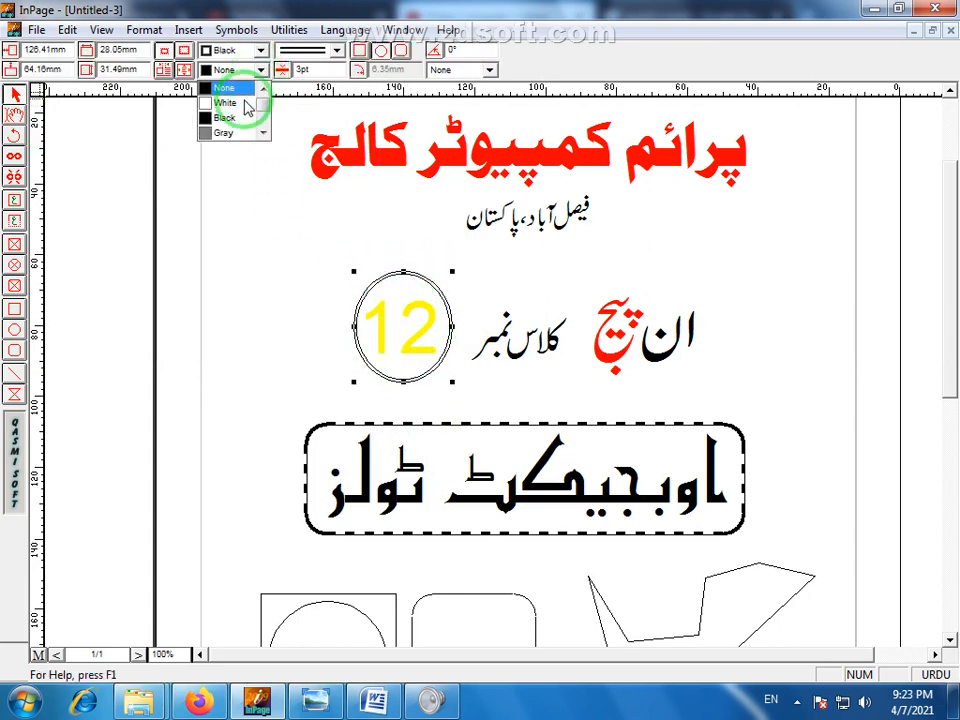
pyautogui.click(240, 117)
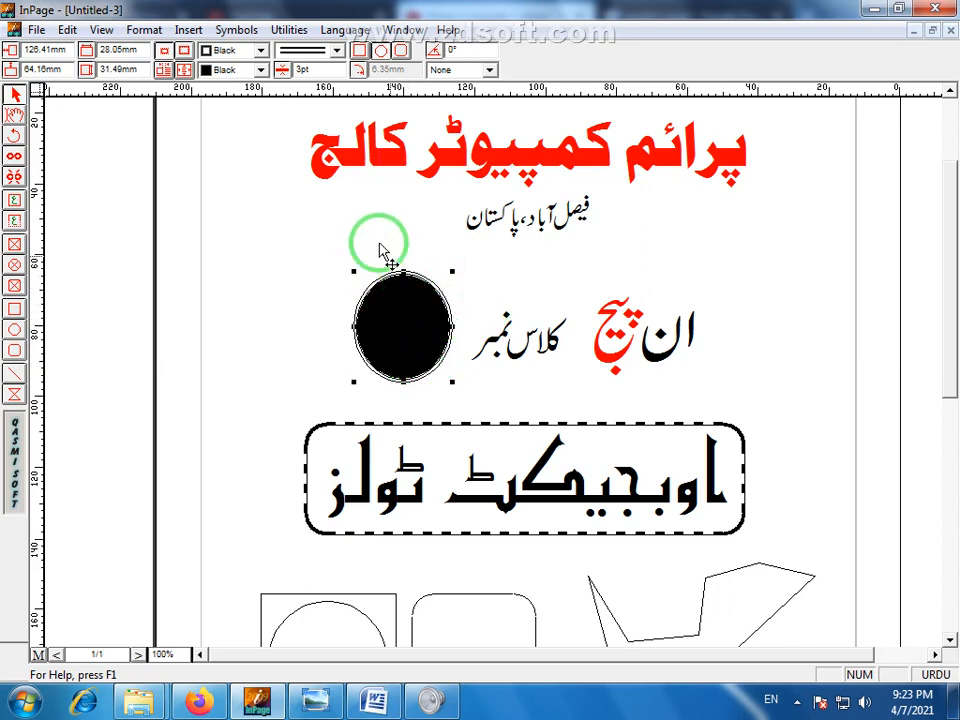
pyautogui.click(62, 31)
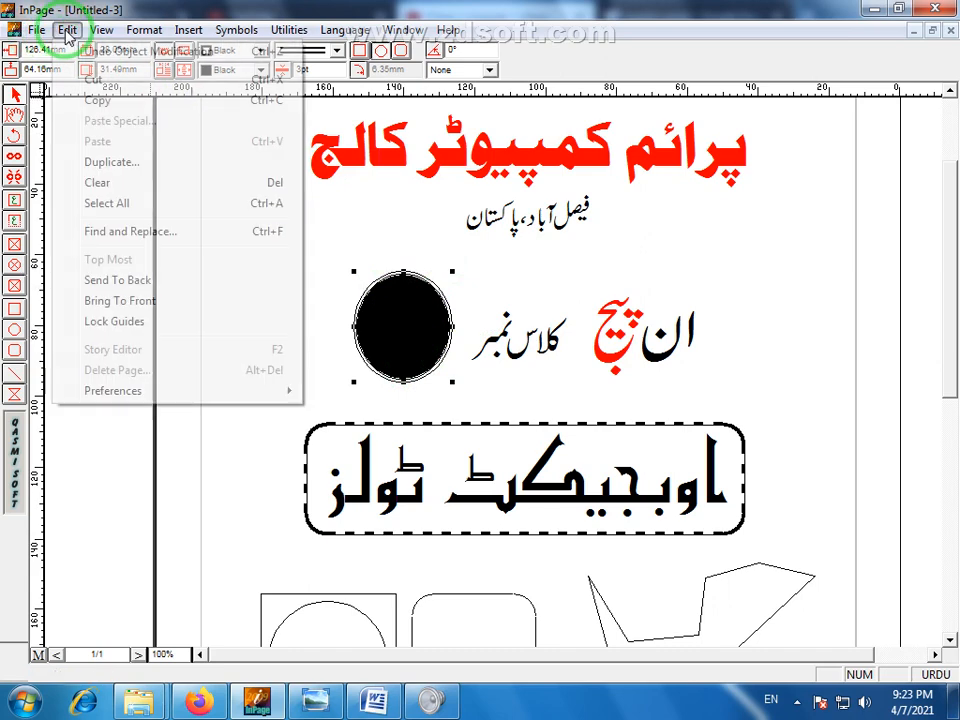
pyautogui.click(130, 282)
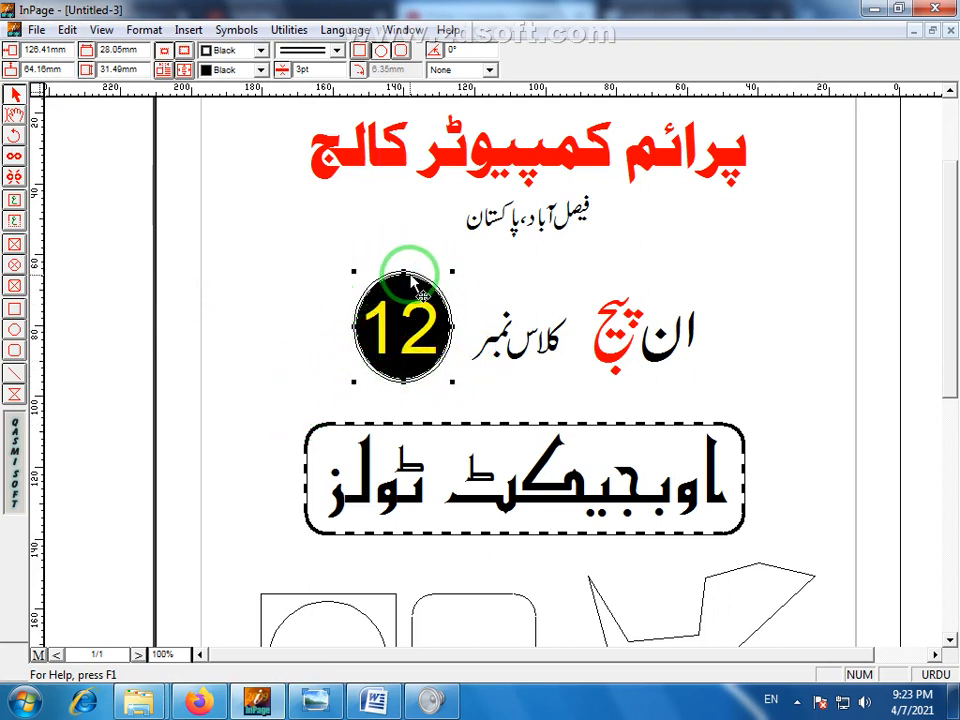
# Step: Change the text color of the heading اوبجیکٹ ٹولز inside the dashed rounded rectangle to white
pyautogui.scroll(-1, 771, 403)
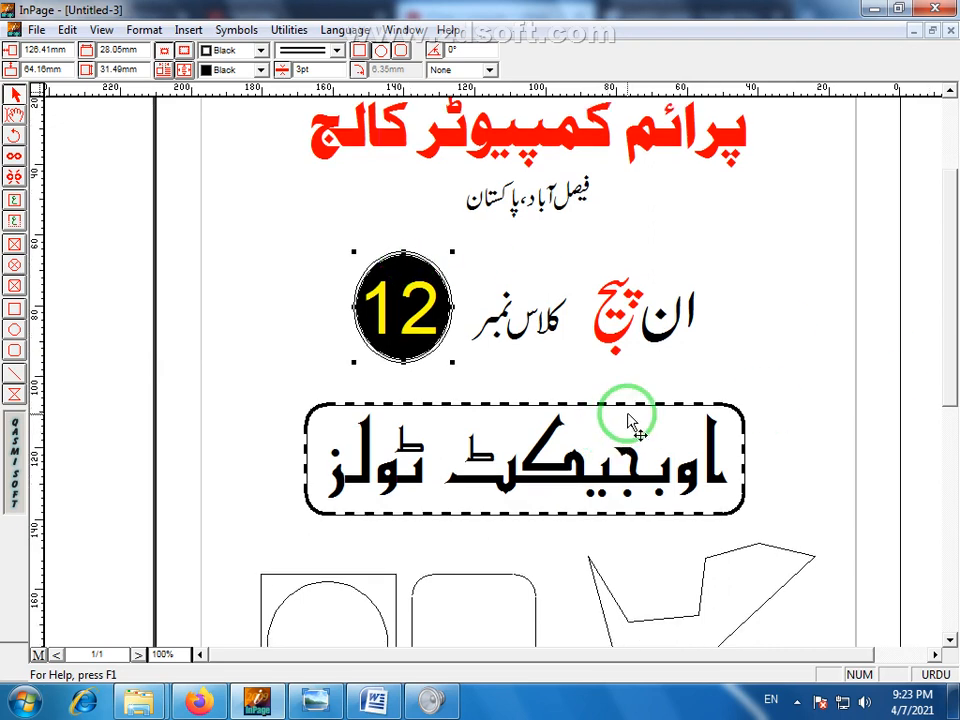
pyautogui.click(508, 410)
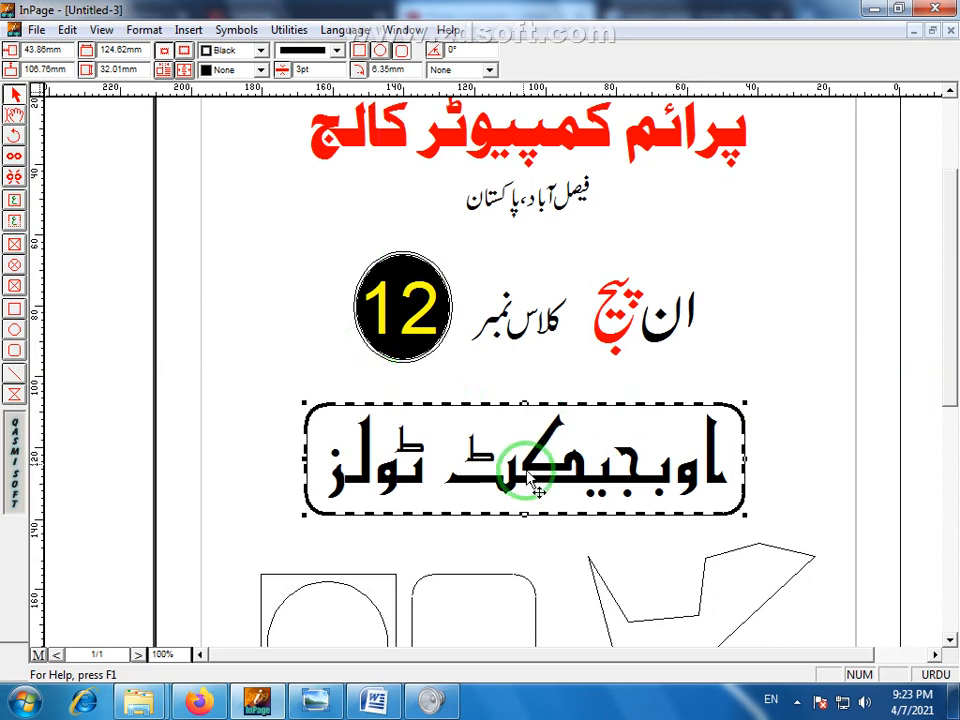
pyautogui.click(14, 117)
pyautogui.click(385, 456)
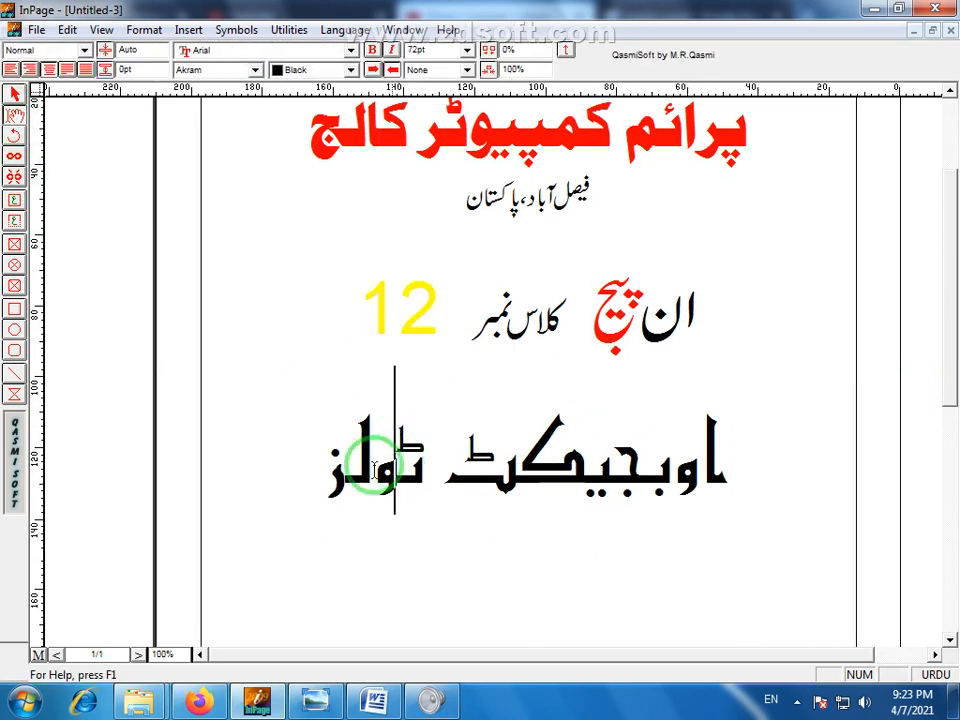
pyautogui.moveTo(326, 456); pyautogui.dragTo(720, 456)
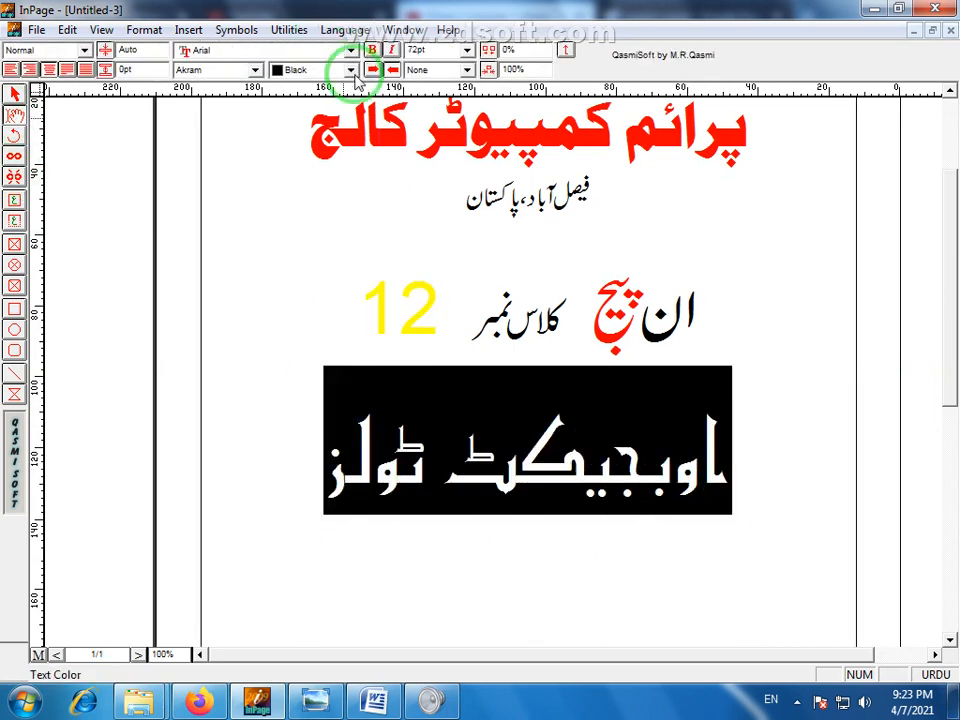
pyautogui.click(351, 71)
pyautogui.click(355, 103)
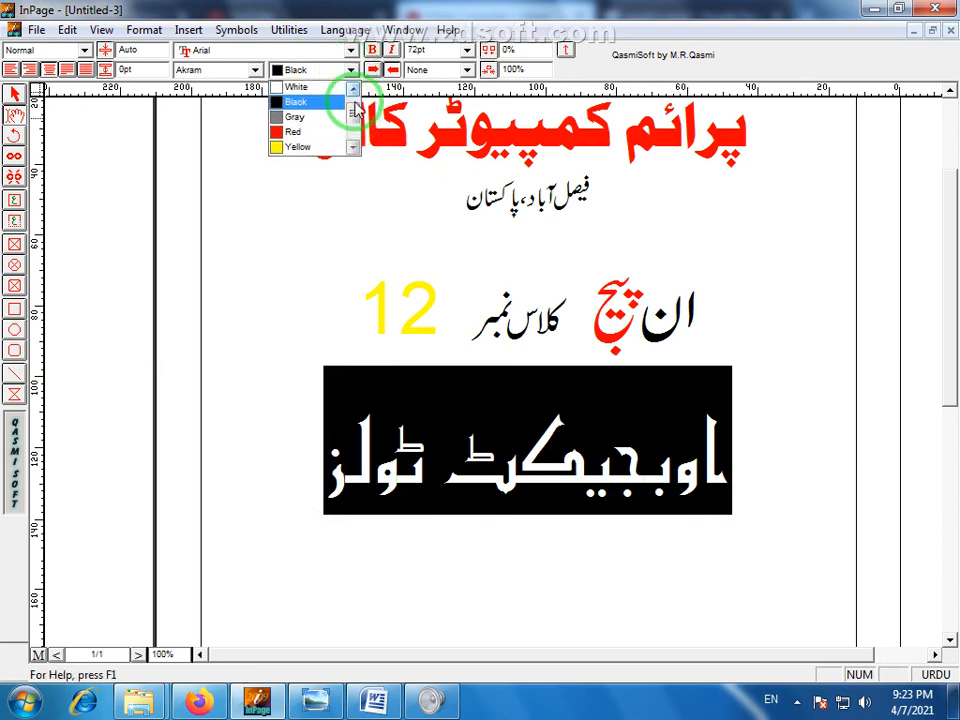
pyautogui.click(305, 88)
pyautogui.click(457, 378)
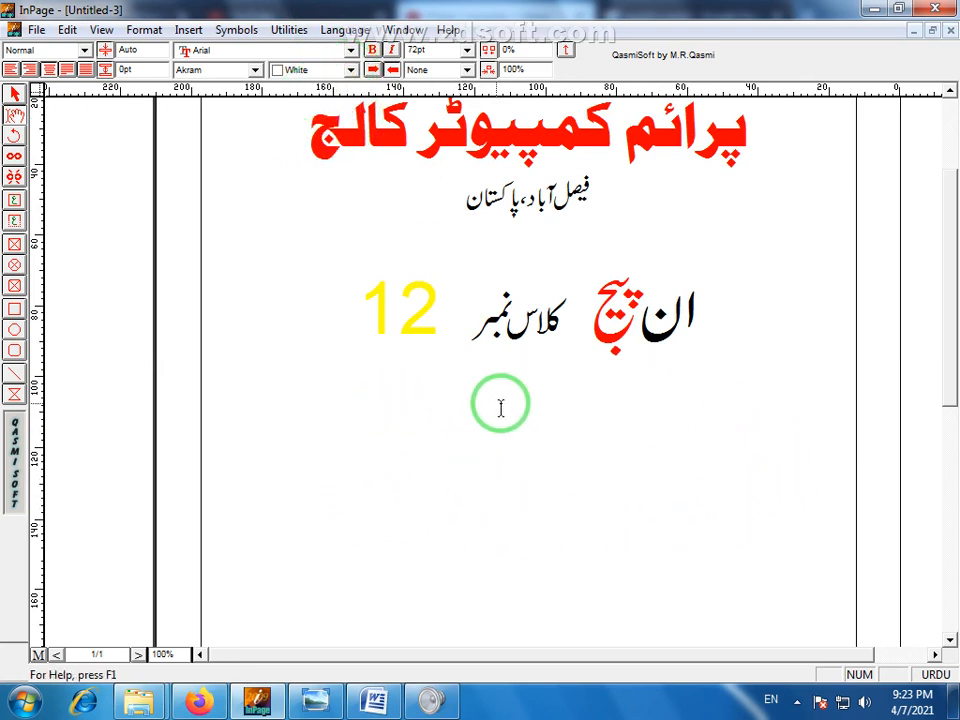
pyautogui.moveTo(347, 476); pyautogui.dragTo(733, 476)
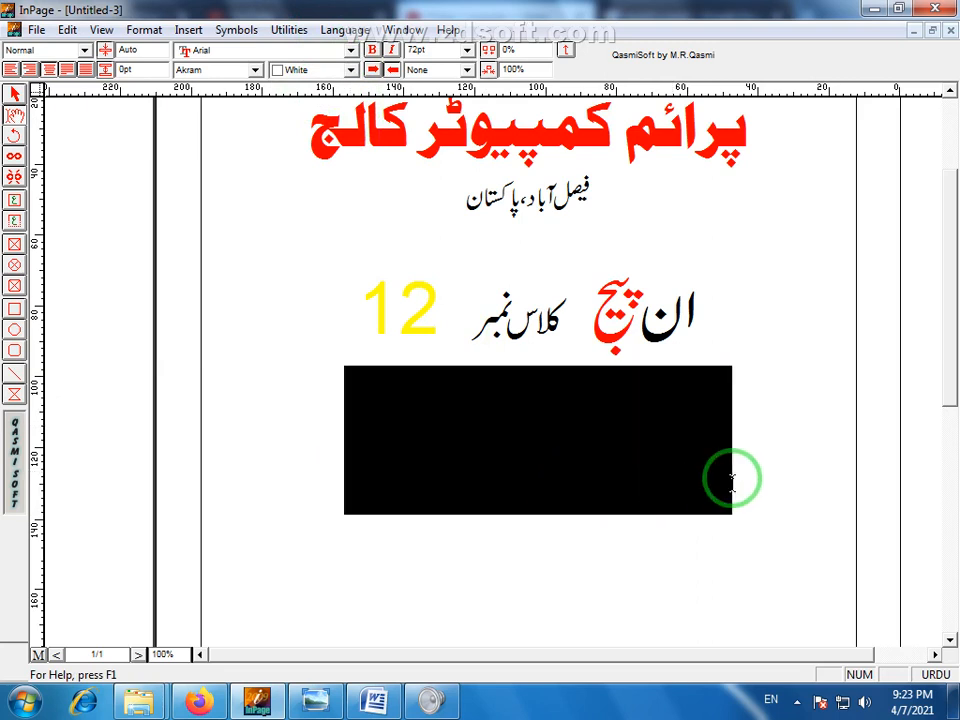
pyautogui.click(595, 552)
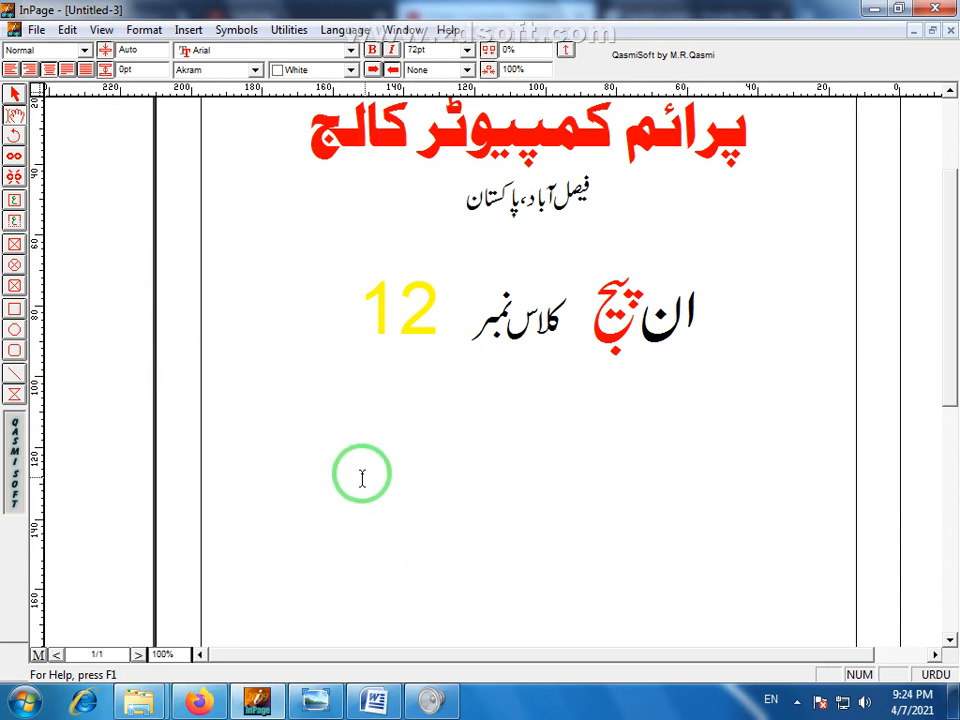
# Step: Set the text color of the heading اوبجیکٹ ٹولز to yellow and return to object selection
pyautogui.moveTo(326, 444); pyautogui.dragTo(906, 476)
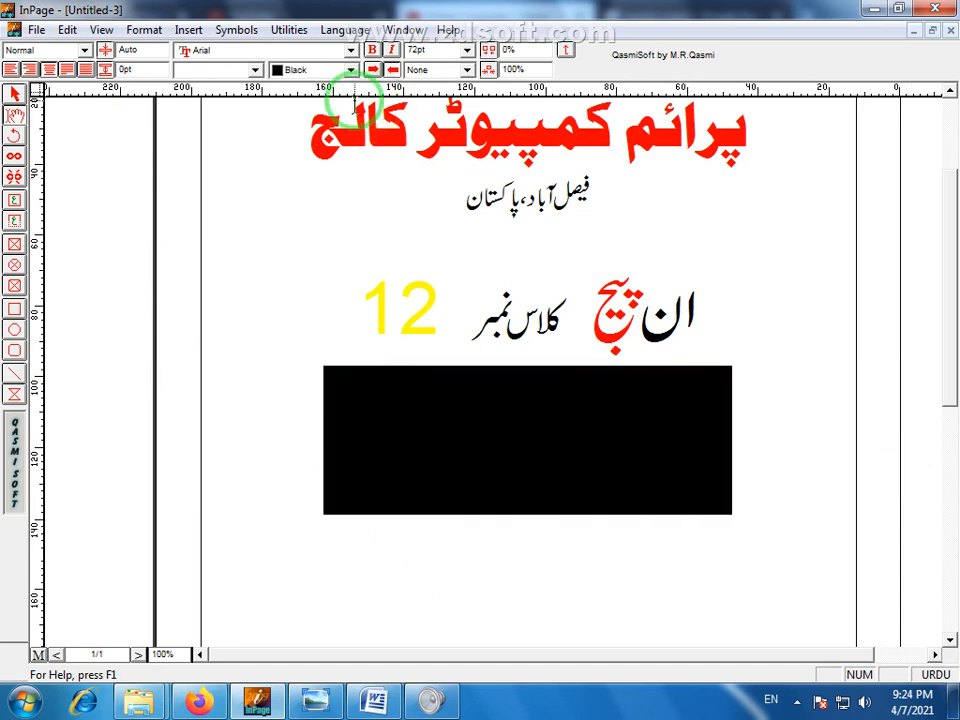
pyautogui.click(350, 69)
pyautogui.click(300, 131)
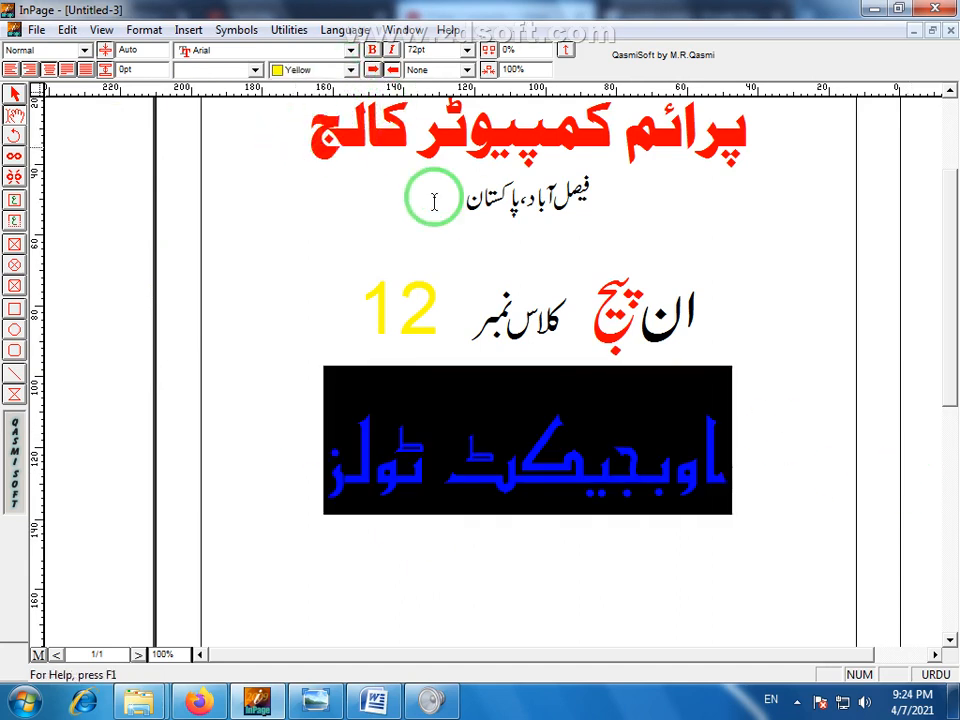
pyautogui.click(614, 520)
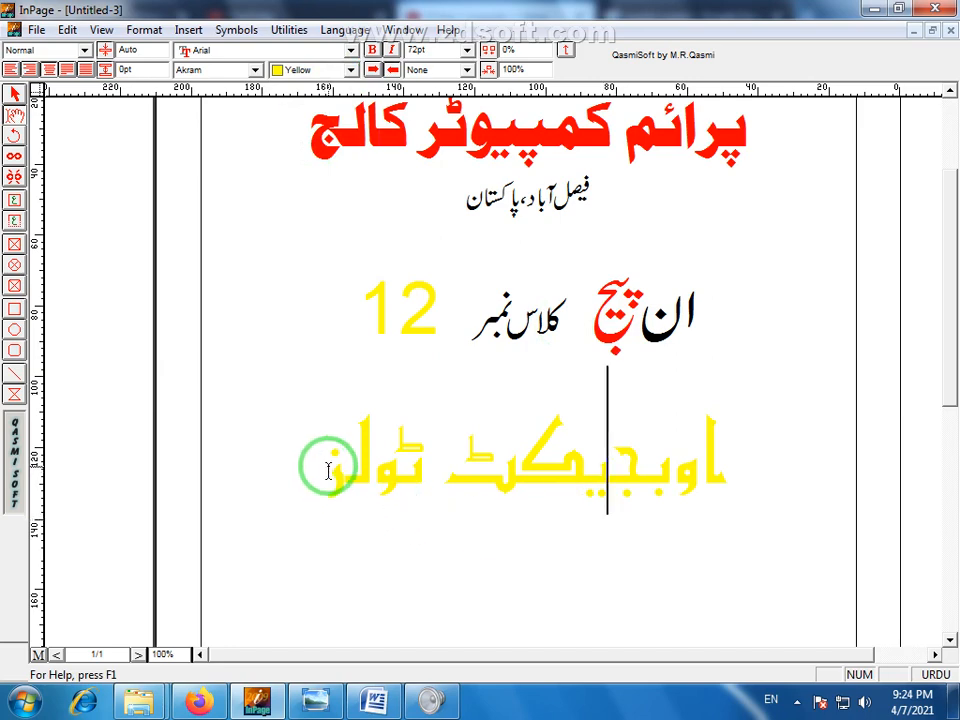
pyautogui.click(15, 93)
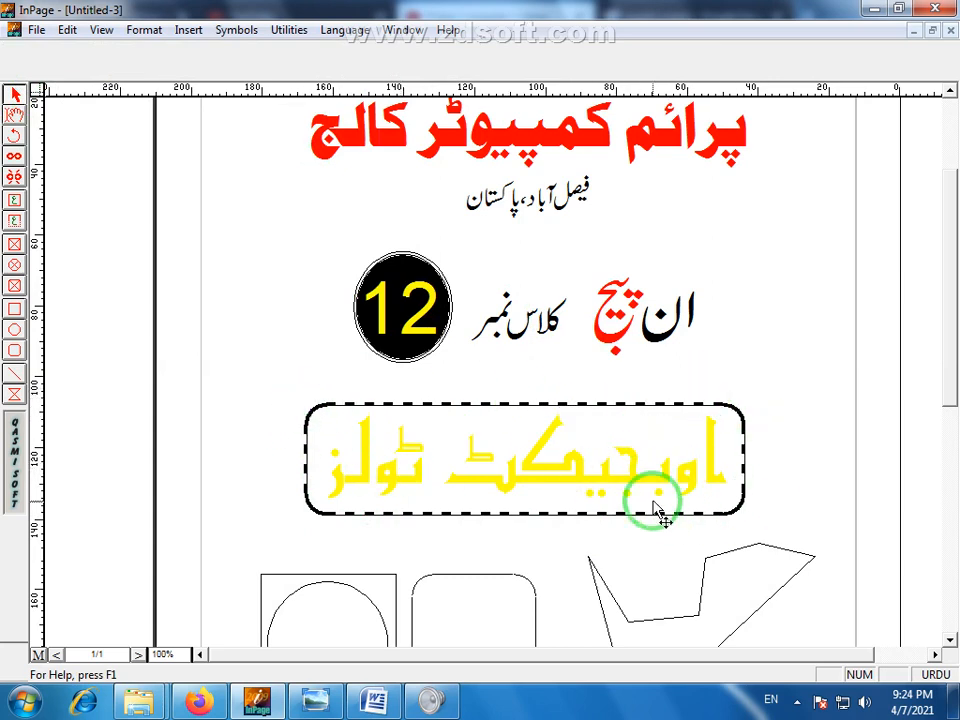
# Step: Fill the dashed rounded rectangle around the heading with black and send it to the back, behind the text
pyautogui.click(417, 412)
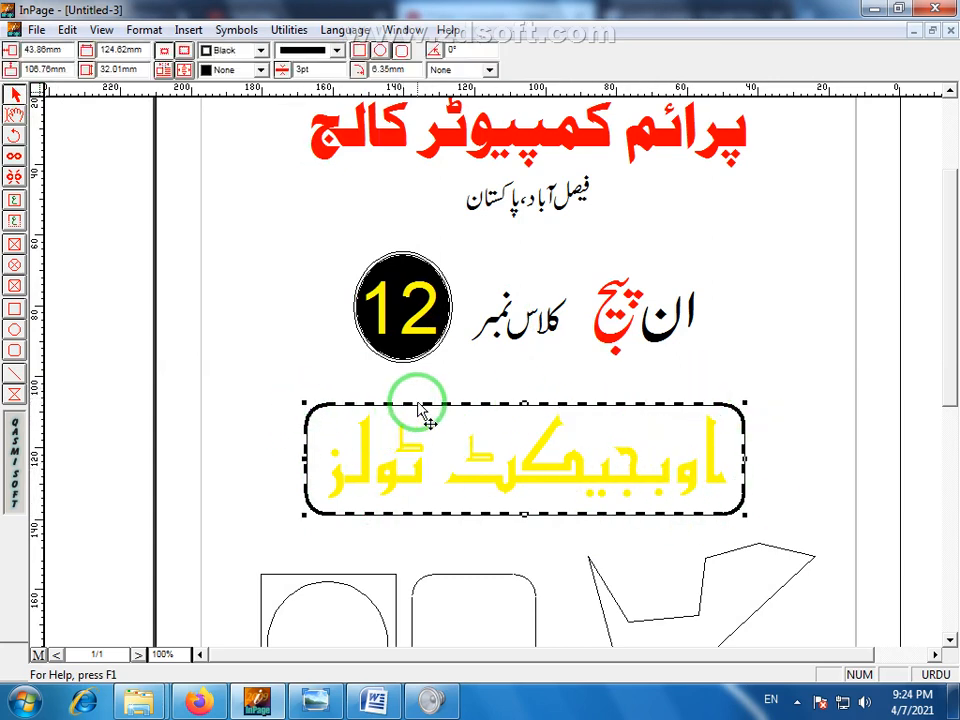
pyautogui.click(263, 76)
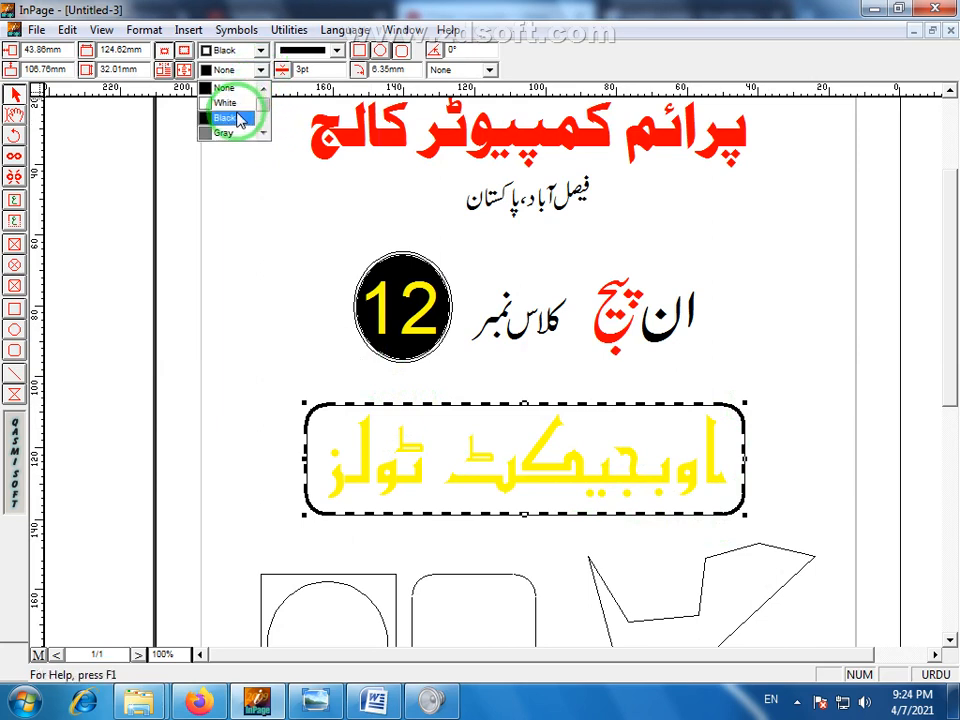
pyautogui.click(247, 115)
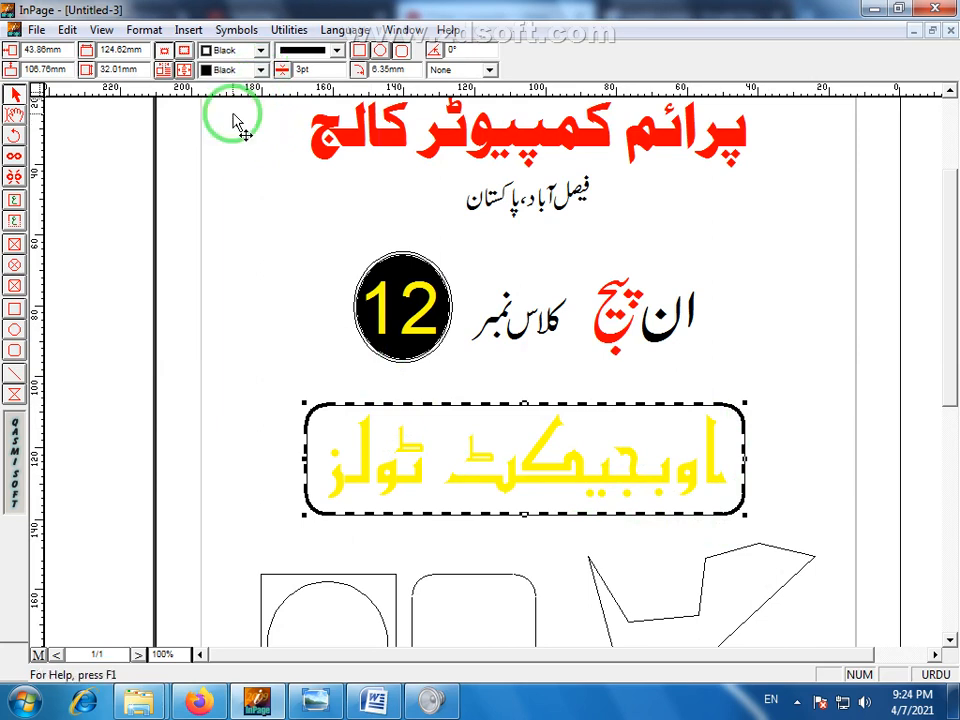
pyautogui.click(66, 32)
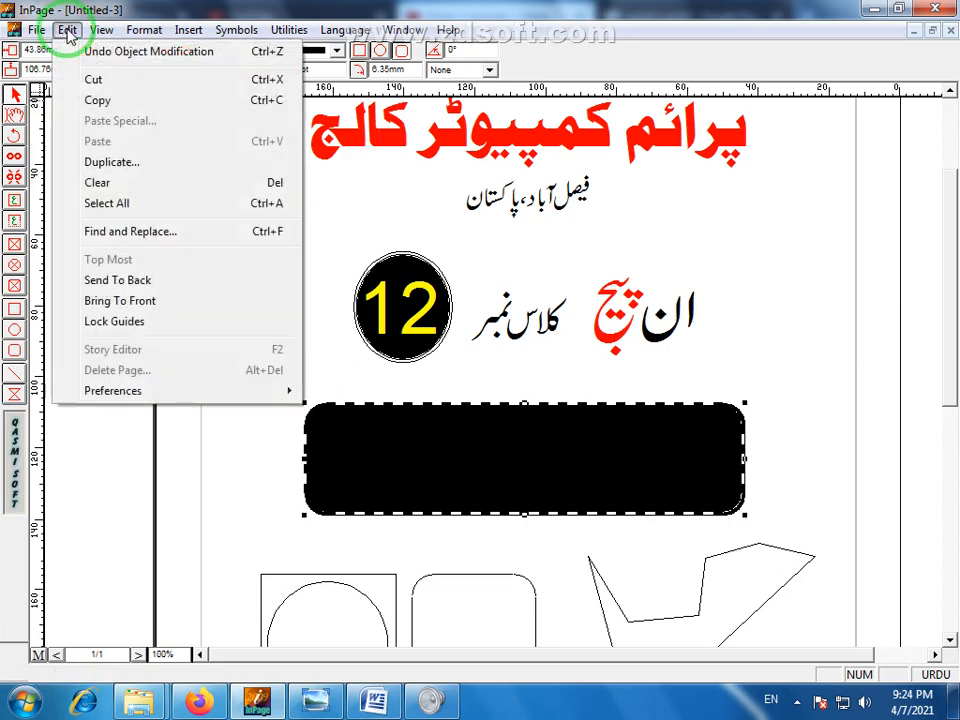
pyautogui.click(122, 280)
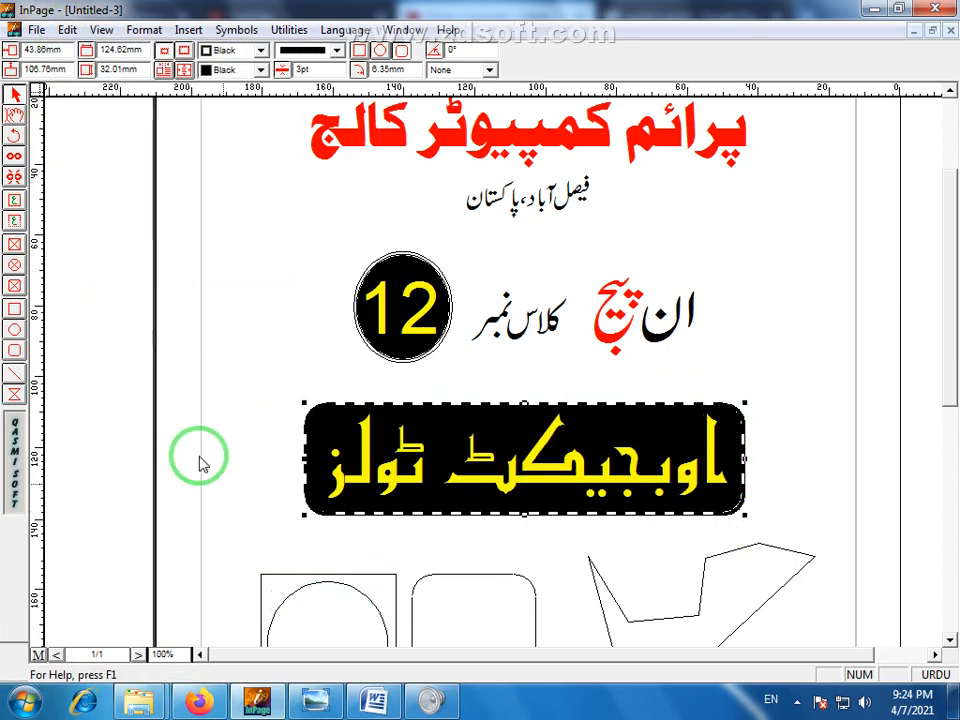
# Step: Recolor the heading text on the black rounded rectangle to white and return to object selection
pyautogui.click(16, 112)
pyautogui.click(548, 473)
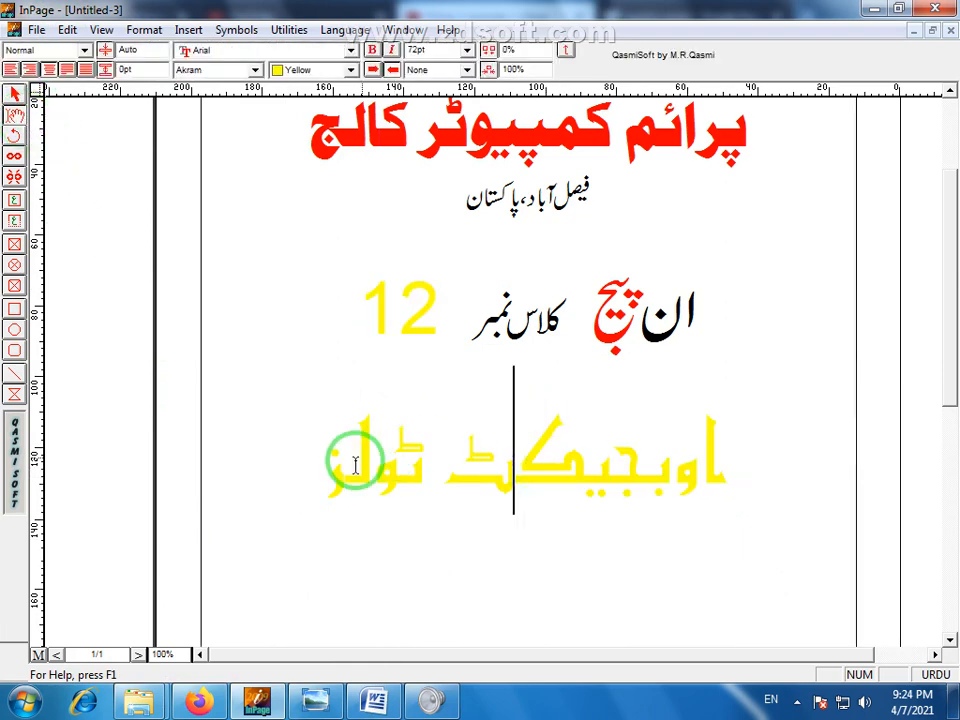
pyautogui.moveTo(332, 461); pyautogui.dragTo(722, 477)
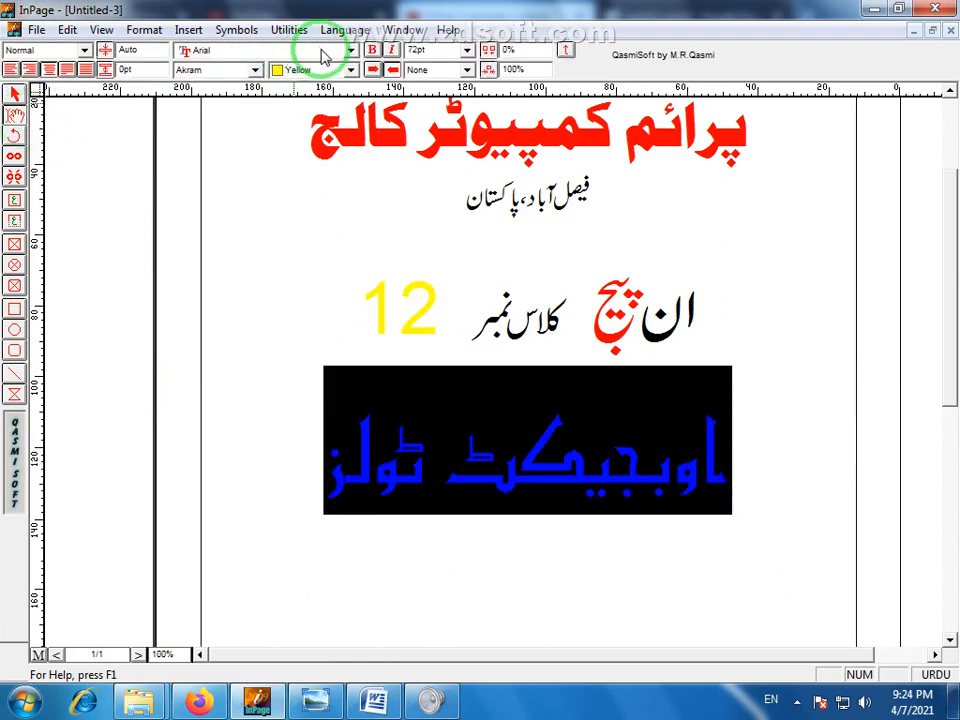
pyautogui.click(351, 70)
pyautogui.scroll(3, 345, 110)
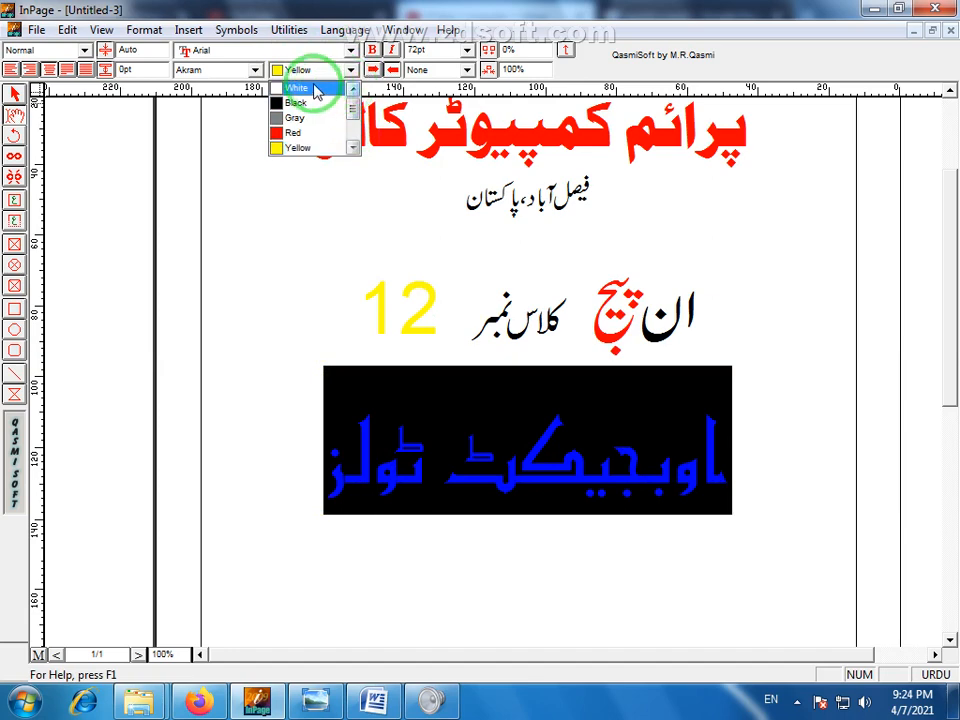
pyautogui.click(316, 94)
pyautogui.click(606, 500)
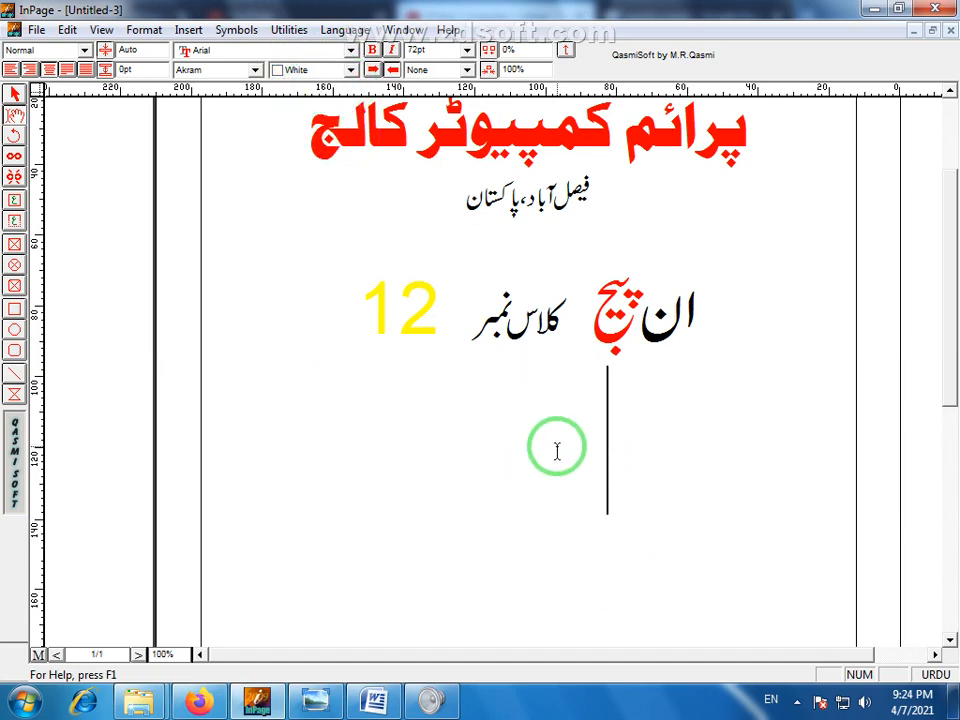
pyautogui.click(417, 403)
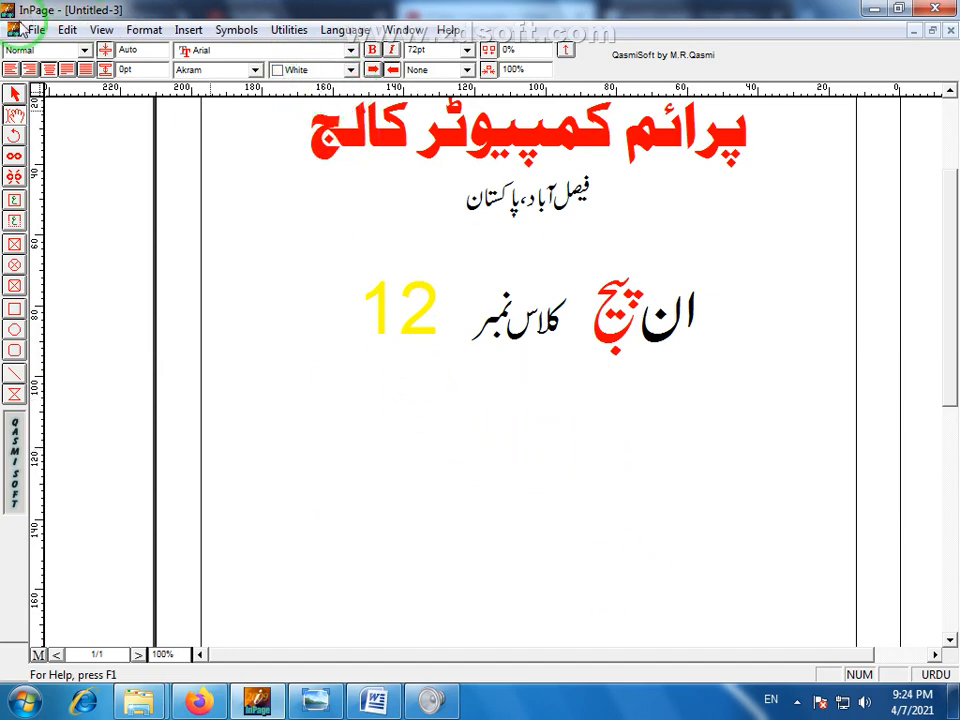
pyautogui.click(14, 95)
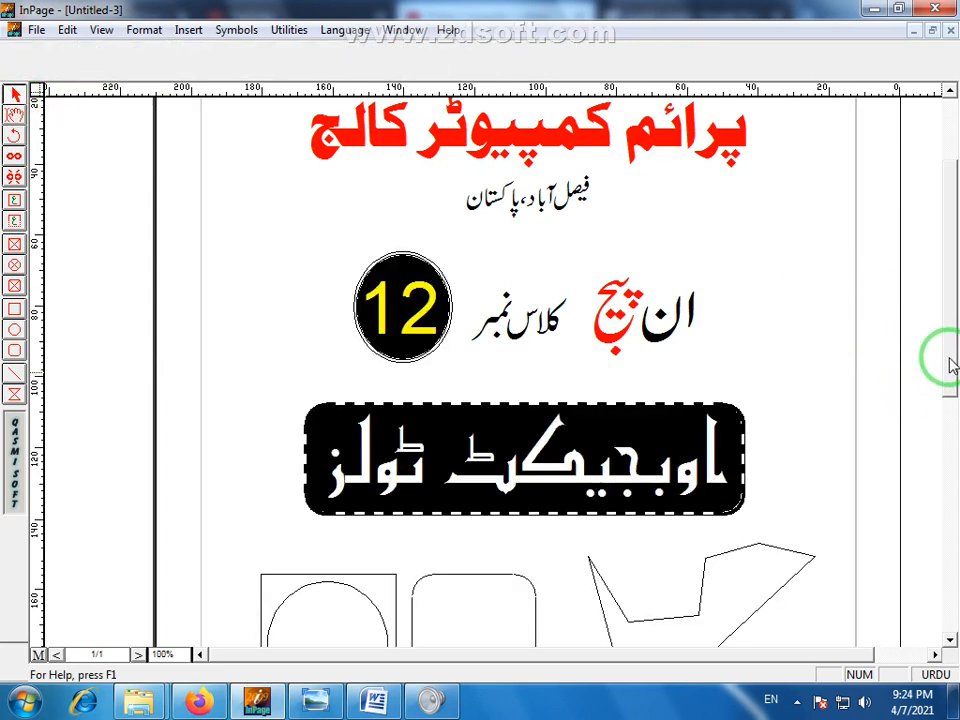
# Step: Draw a four-cornered polygon about 33 mm wide and 28 mm high around ان پیج, moving its right corners inward to taper that side
pyautogui.scroll(1, 950, 365)
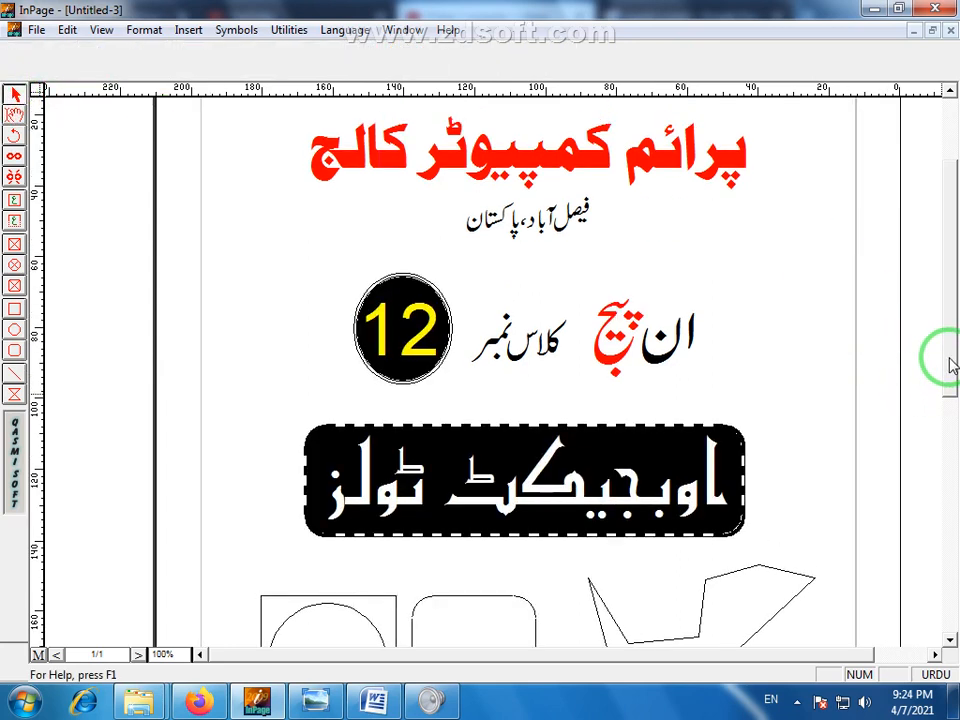
pyautogui.moveTo(950, 362); pyautogui.dragTo(950, 352)
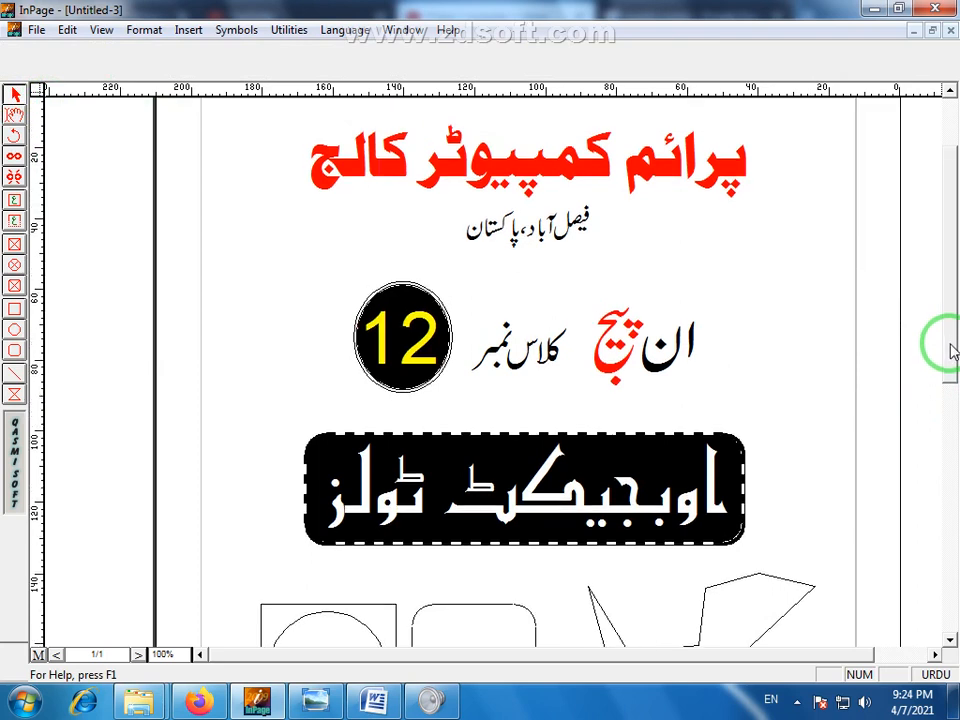
pyautogui.scroll(1, 952, 352)
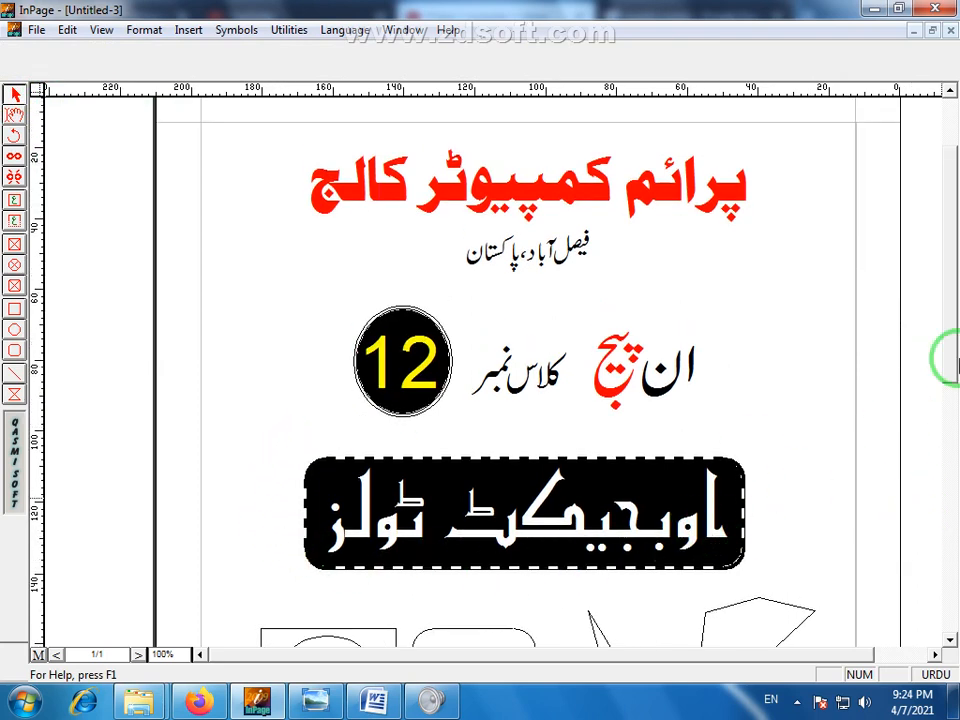
pyautogui.scroll(-1, 941, 287)
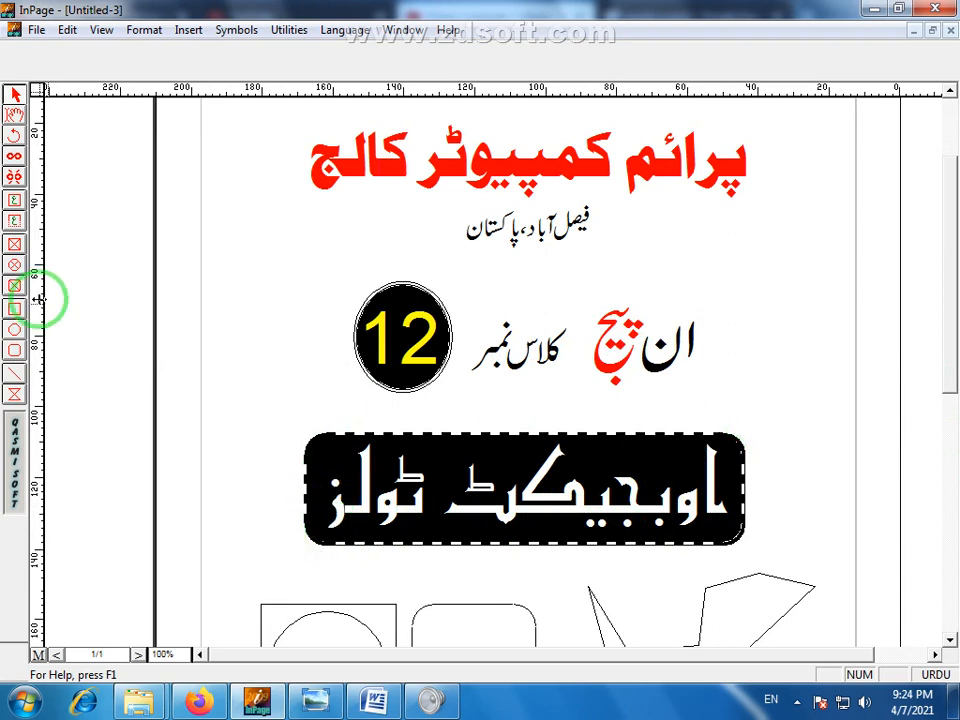
pyautogui.click(15, 395)
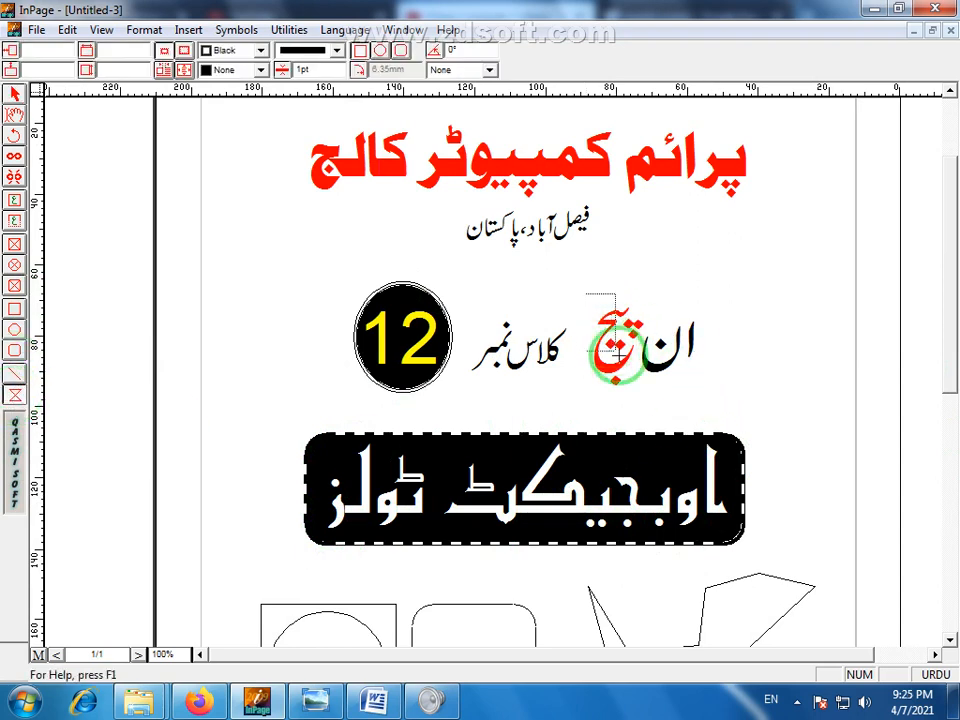
pyautogui.moveTo(586, 293); pyautogui.dragTo(696, 392)
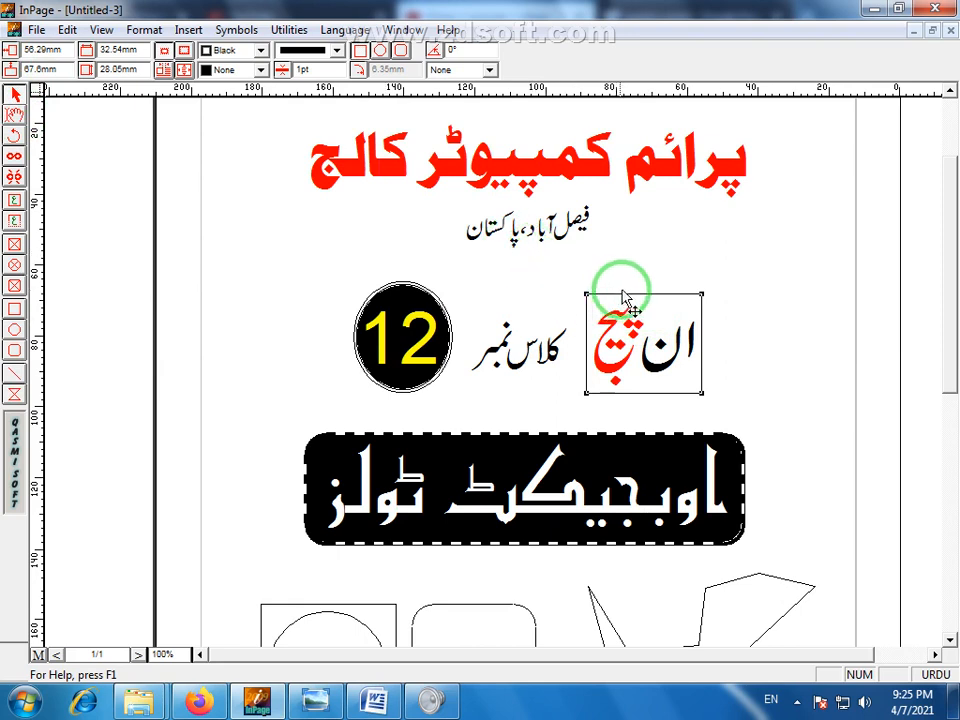
pyautogui.moveTo(645, 295); pyautogui.dragTo(703, 310)
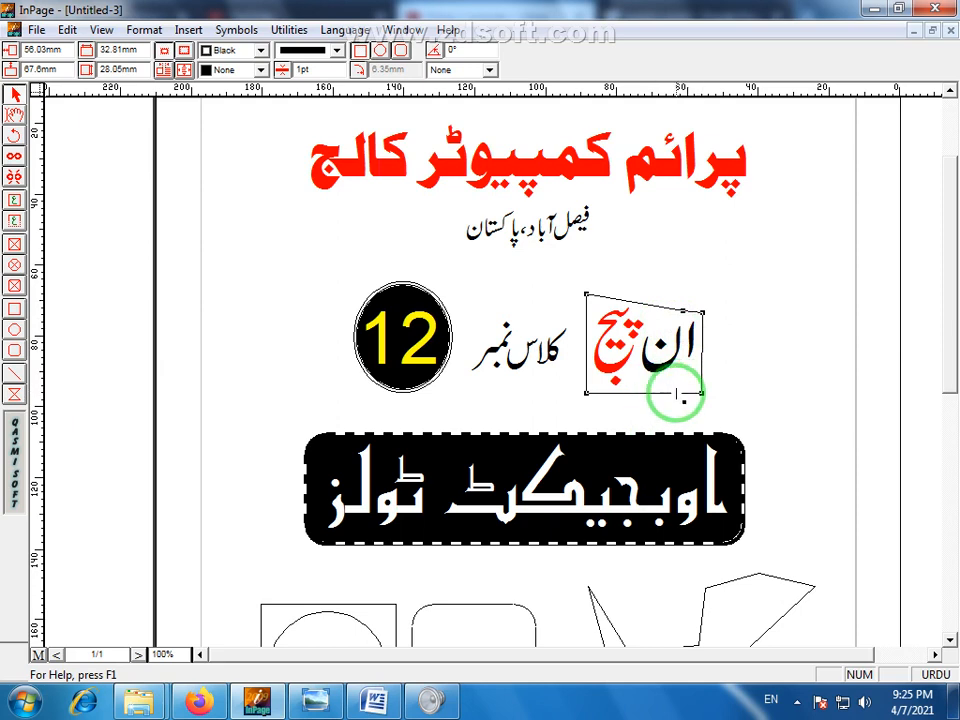
pyautogui.moveTo(682, 393); pyautogui.dragTo(700, 376)
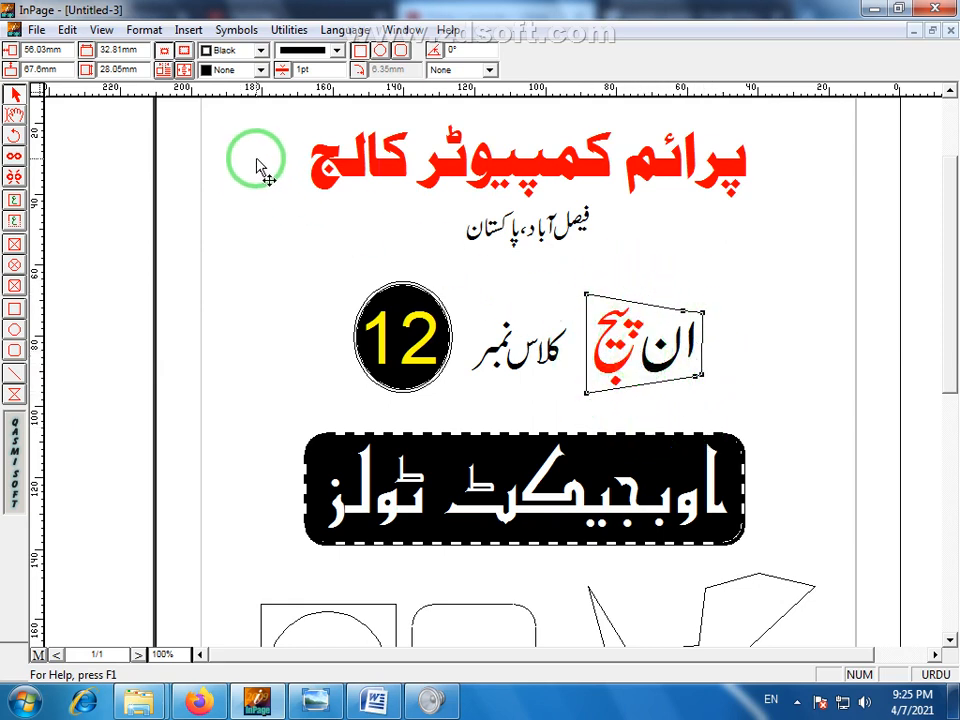
# Step: Fill the tapered polygon around ان پیج with yellow and send it to the back, behind the text
pyautogui.click(262, 72)
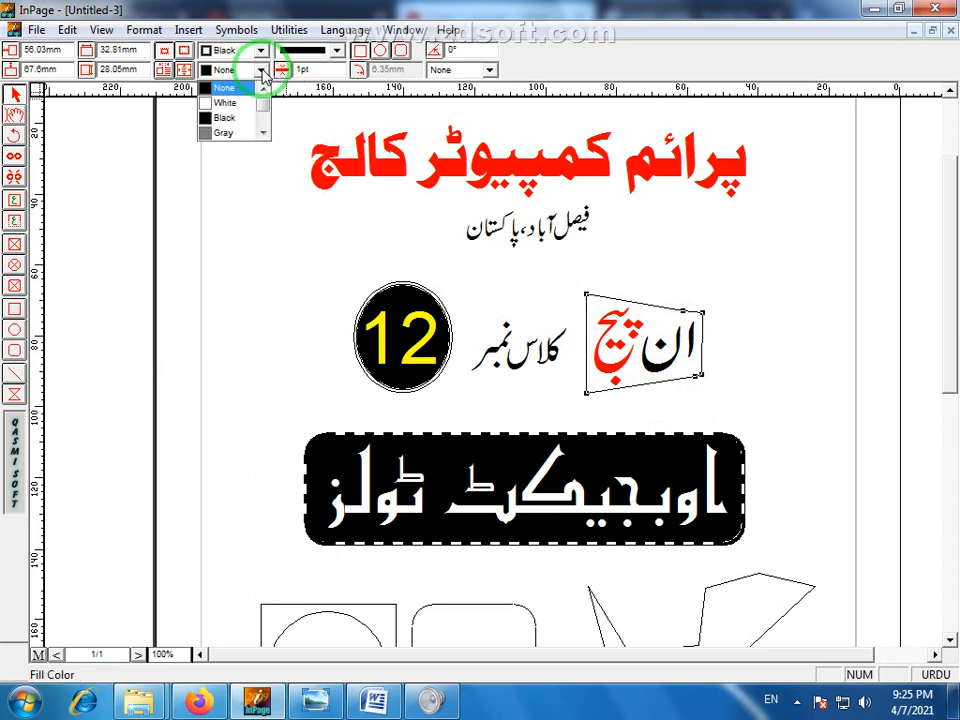
pyautogui.click(263, 133)
pyautogui.click(263, 133)
pyautogui.click(236, 134)
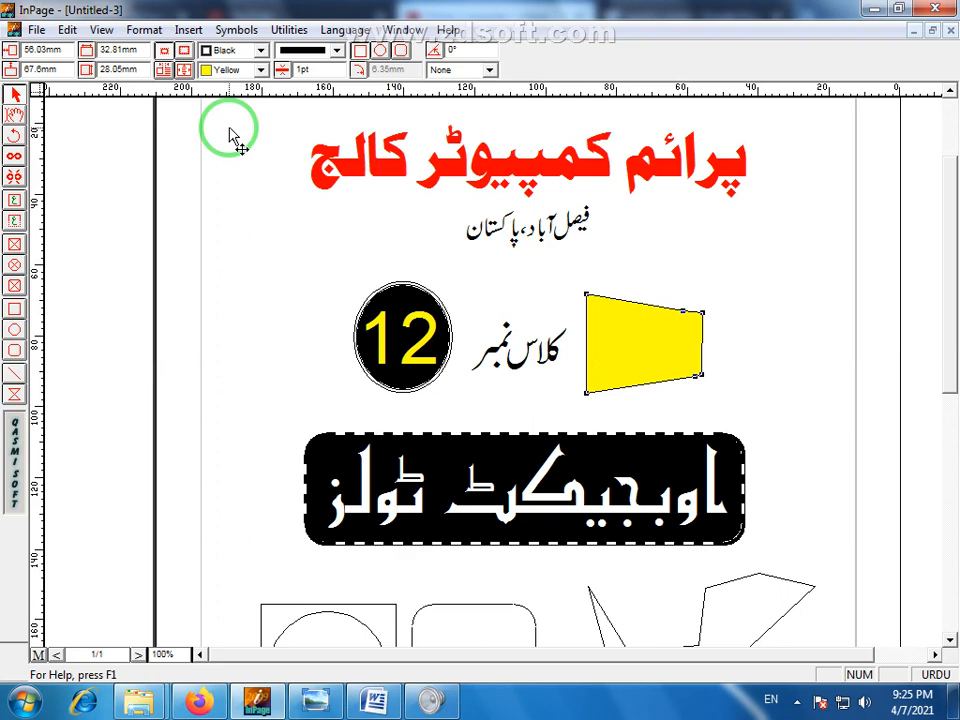
pyautogui.click(67, 29)
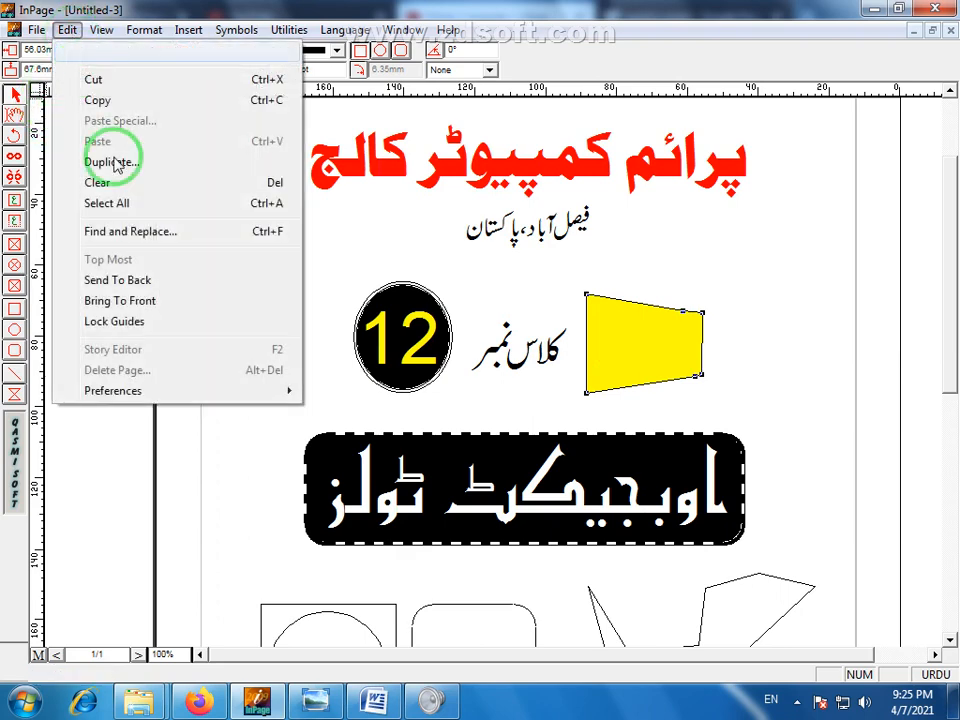
pyautogui.click(124, 284)
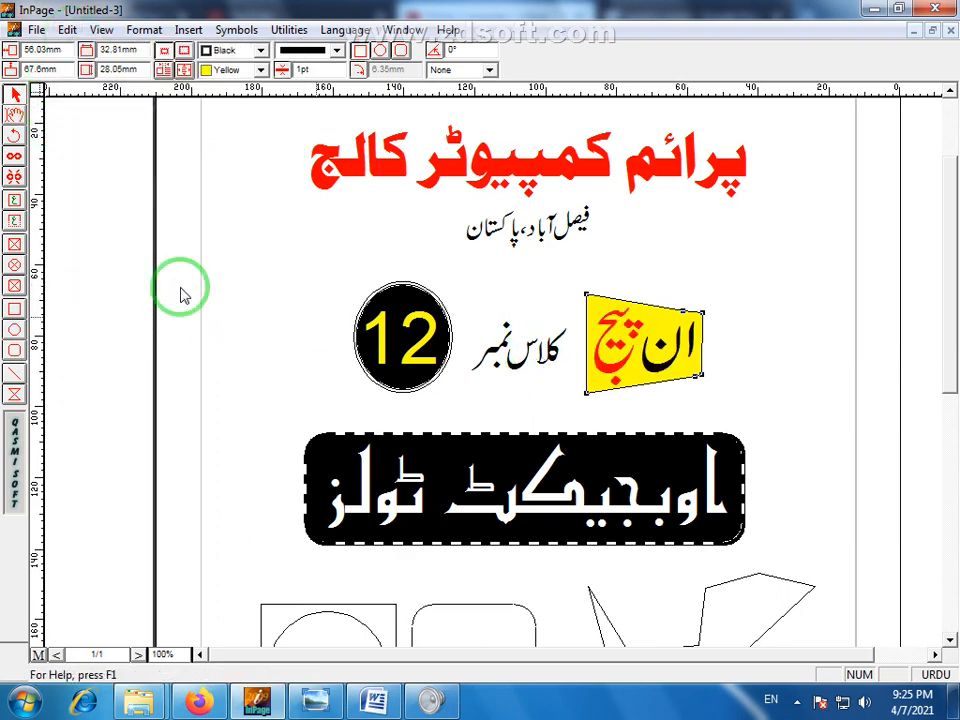
# Step: Draw a horizontal line about 149 mm long beneath the فیصل آباد، پاکستان line, spanning the heading's width
pyautogui.click(15, 117)
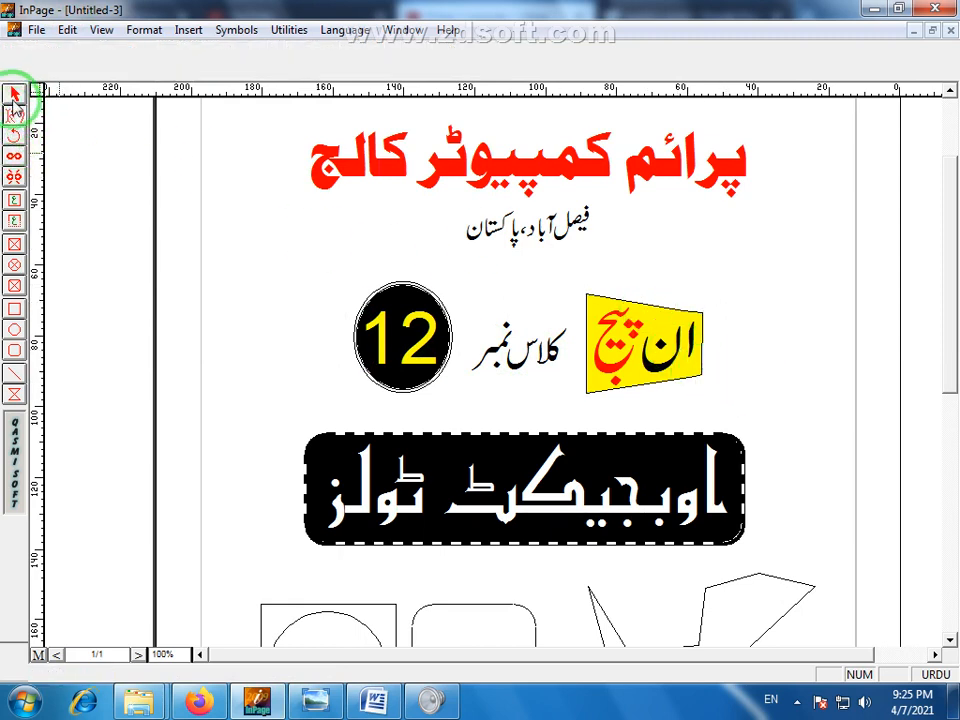
pyautogui.click(15, 94)
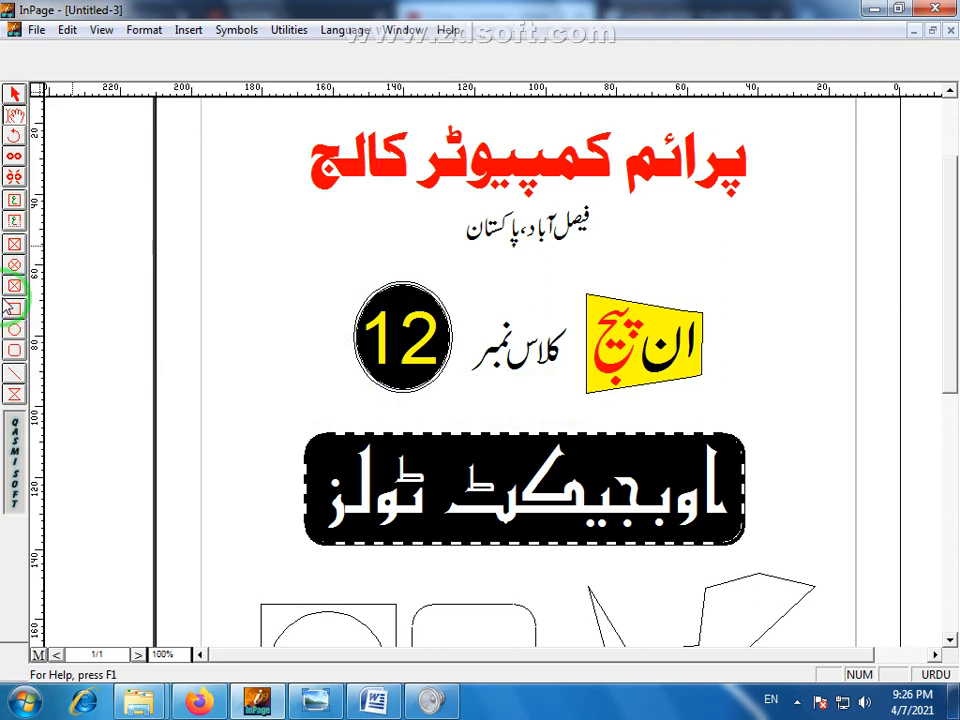
pyautogui.click(14, 376)
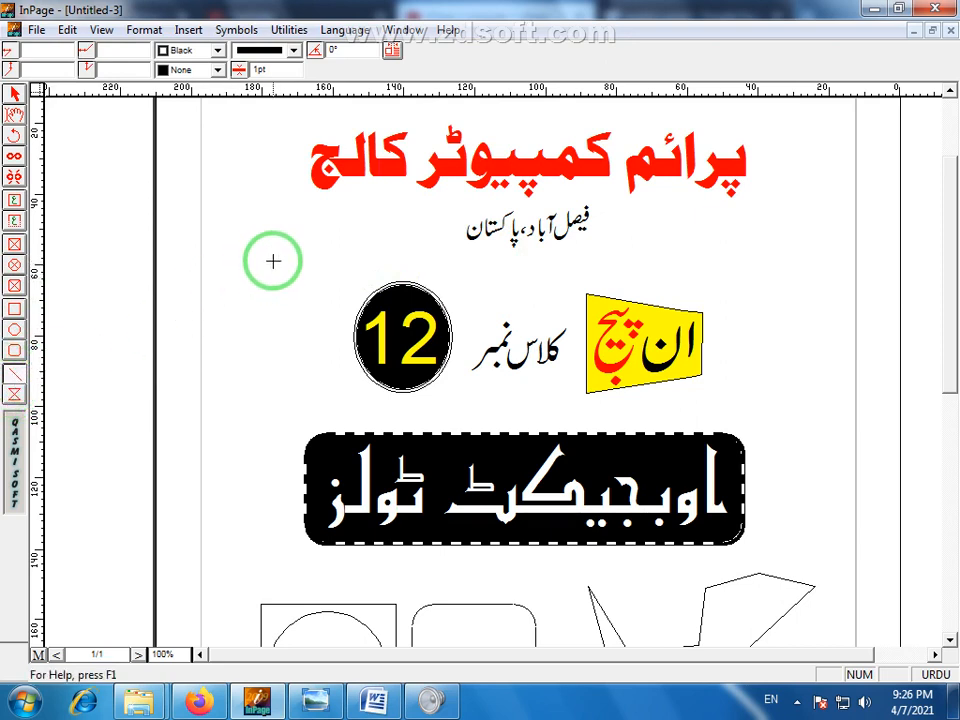
pyautogui.moveTo(278, 256); pyautogui.dragTo(560, 256)
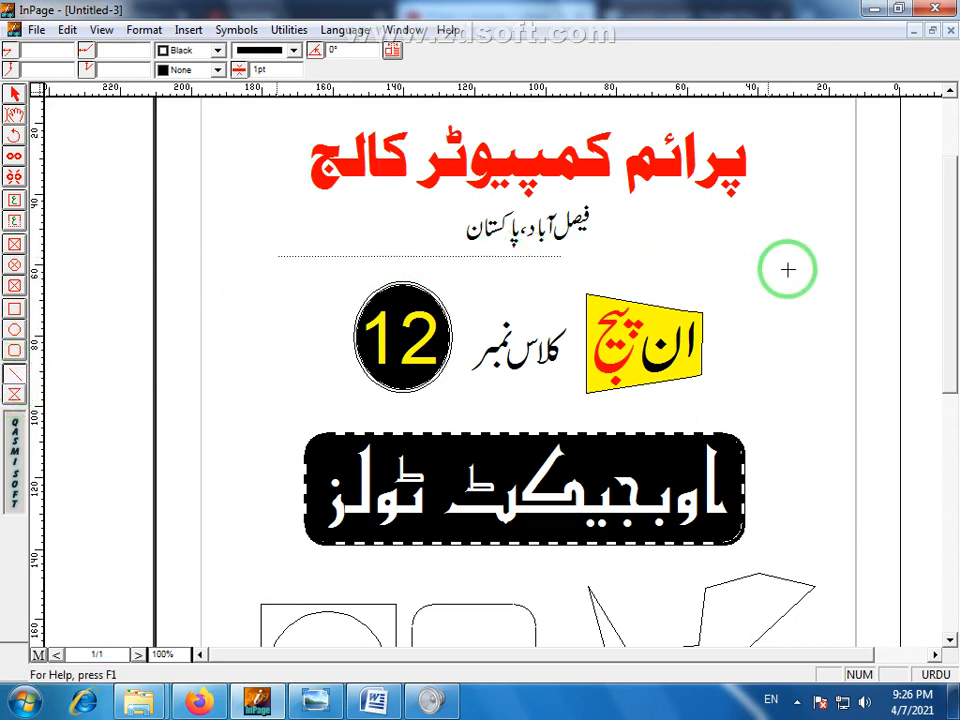
pyautogui.moveTo(788, 269); pyautogui.dragTo(804, 270)
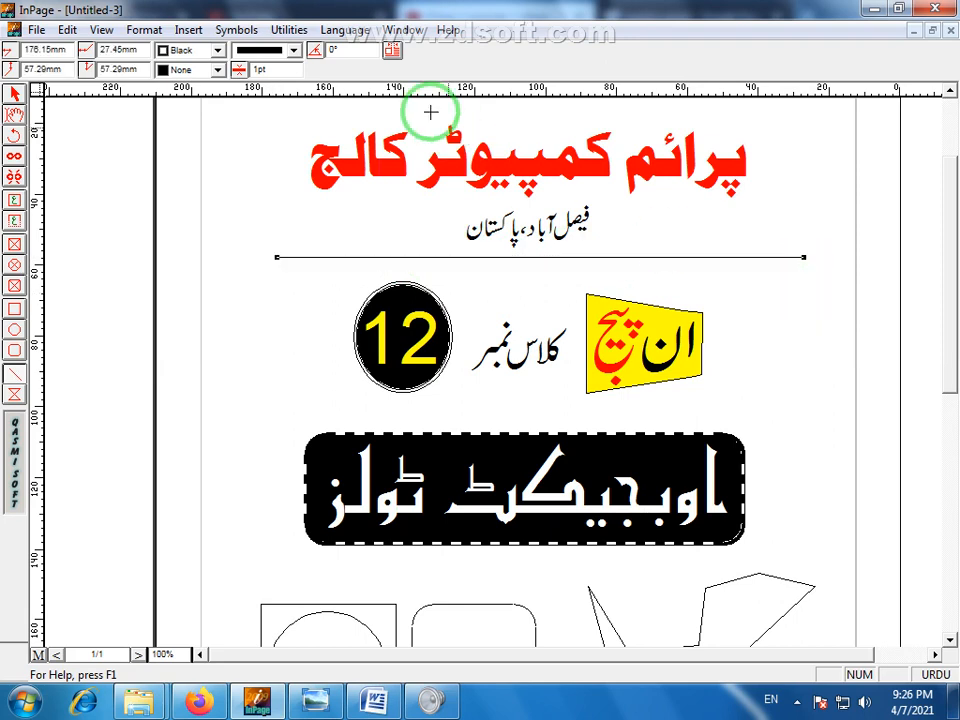
# Step: Give the new line an alternating black-and-white block pattern with 10 pt width and move it slightly down to about 60 mm
pyautogui.click(294, 51)
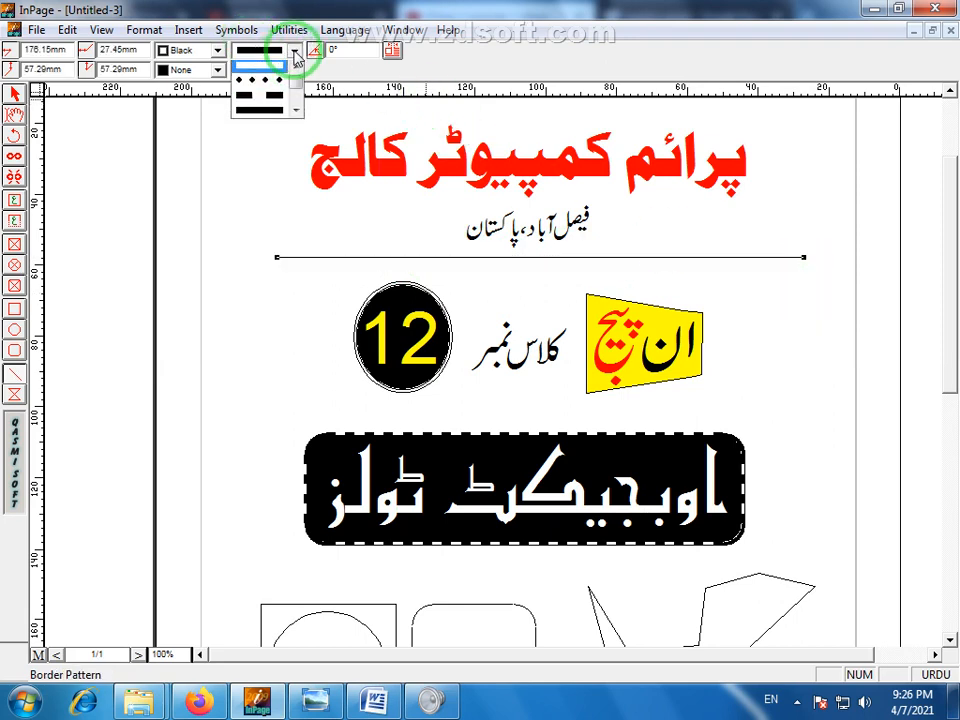
pyautogui.click(275, 110)
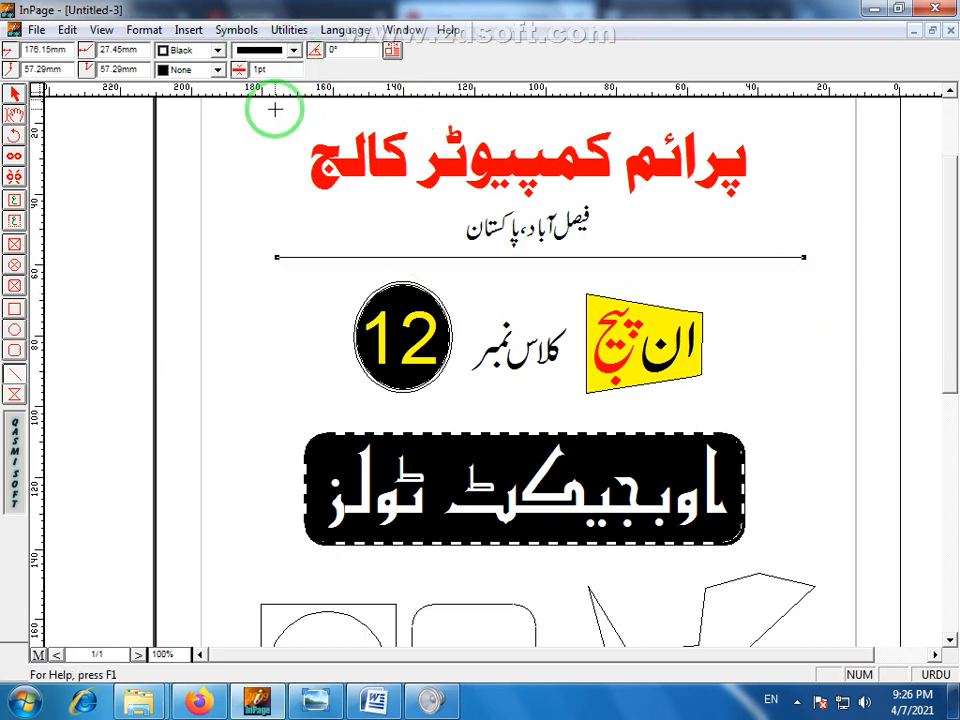
pyautogui.click(258, 69)
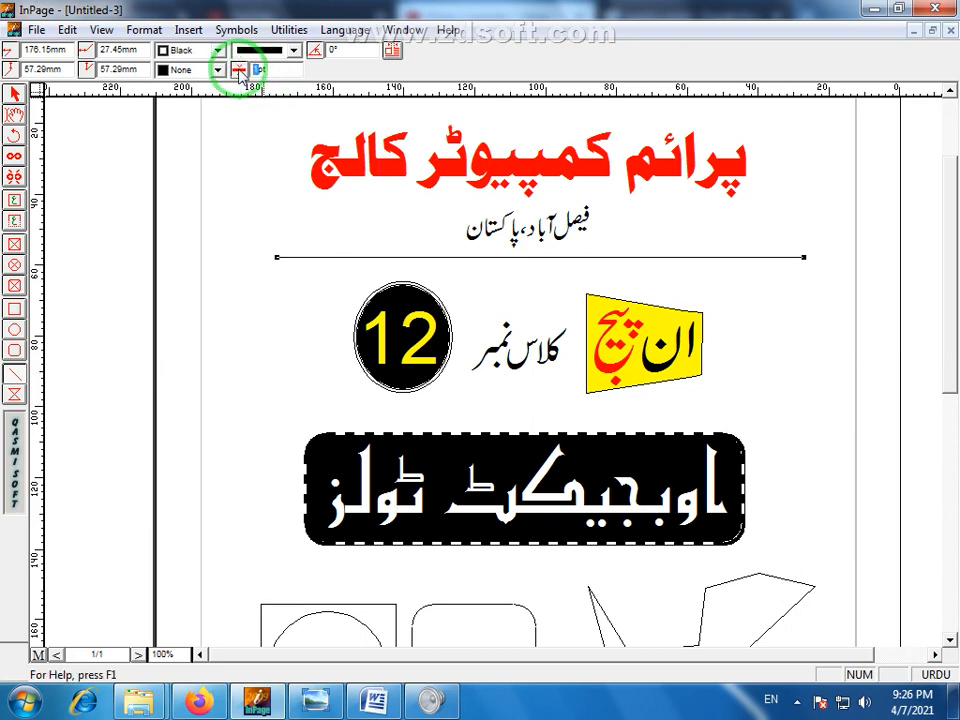
pyautogui.write('10')
pyautogui.press('Return')
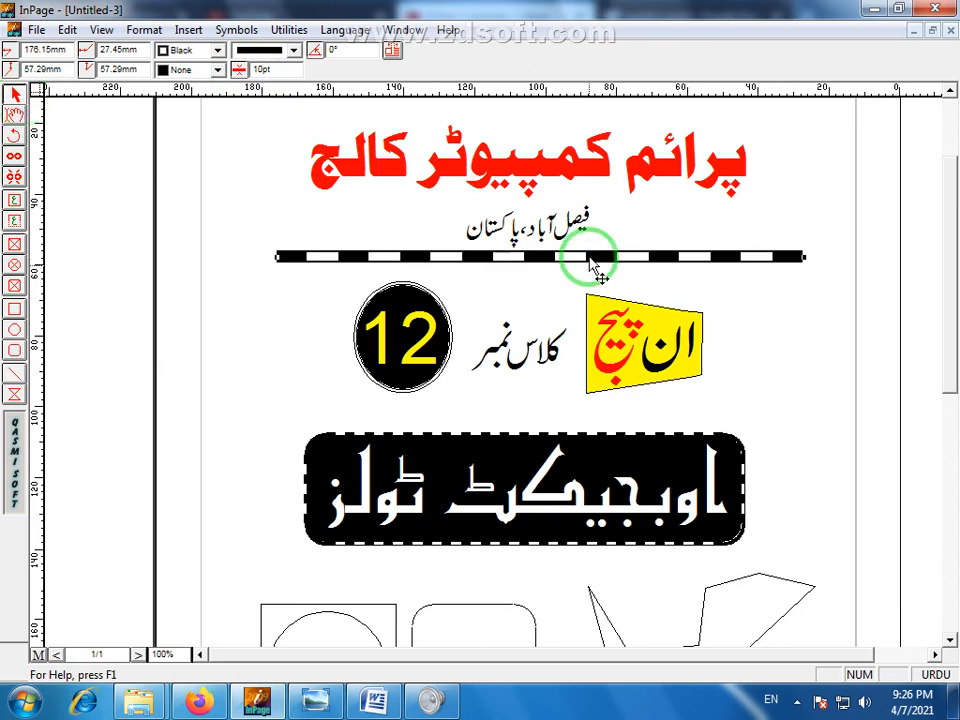
pyautogui.moveTo(576, 259); pyautogui.dragTo(566, 261)
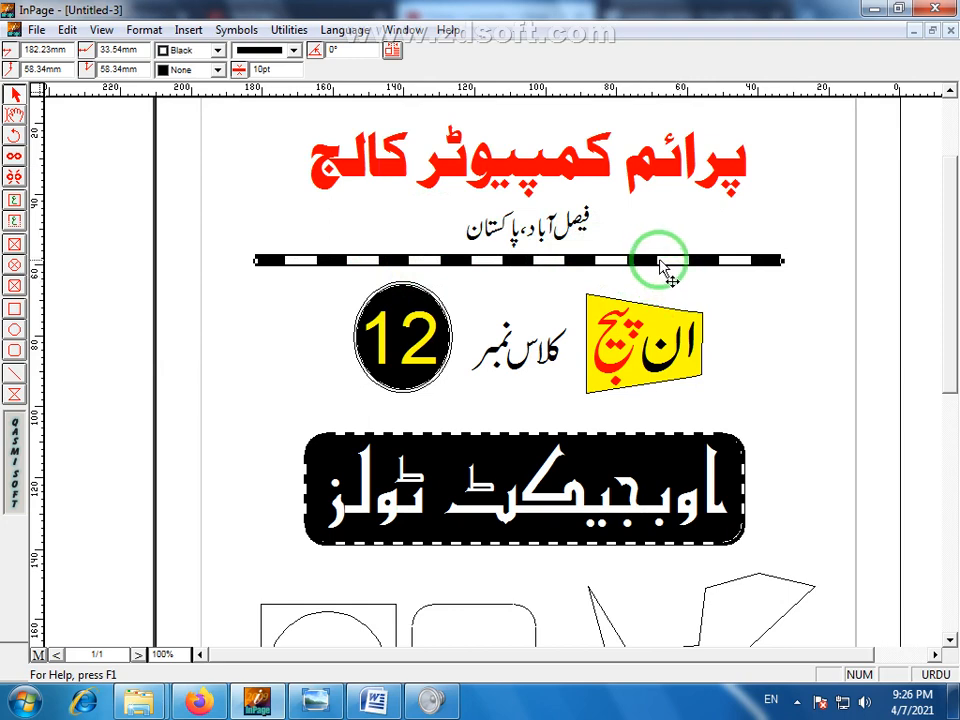
pyautogui.moveTo(662, 266)
pyautogui.mouseDown()
pyautogui.moveTo(673, 272)
pyautogui.moveTo(661, 267)
pyautogui.mouseUp()
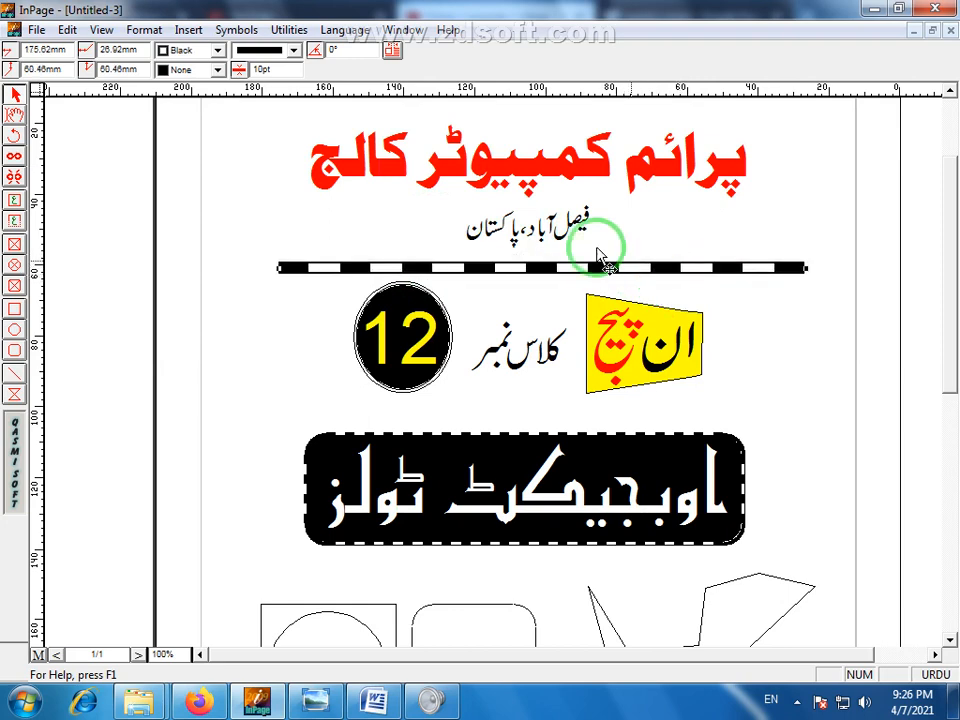
# Step: Change the line's border pattern to the row of upward-pointing chevrons (ΛΛΛ)
pyautogui.click(293, 50)
pyautogui.click(296, 114)
pyautogui.click(296, 114)
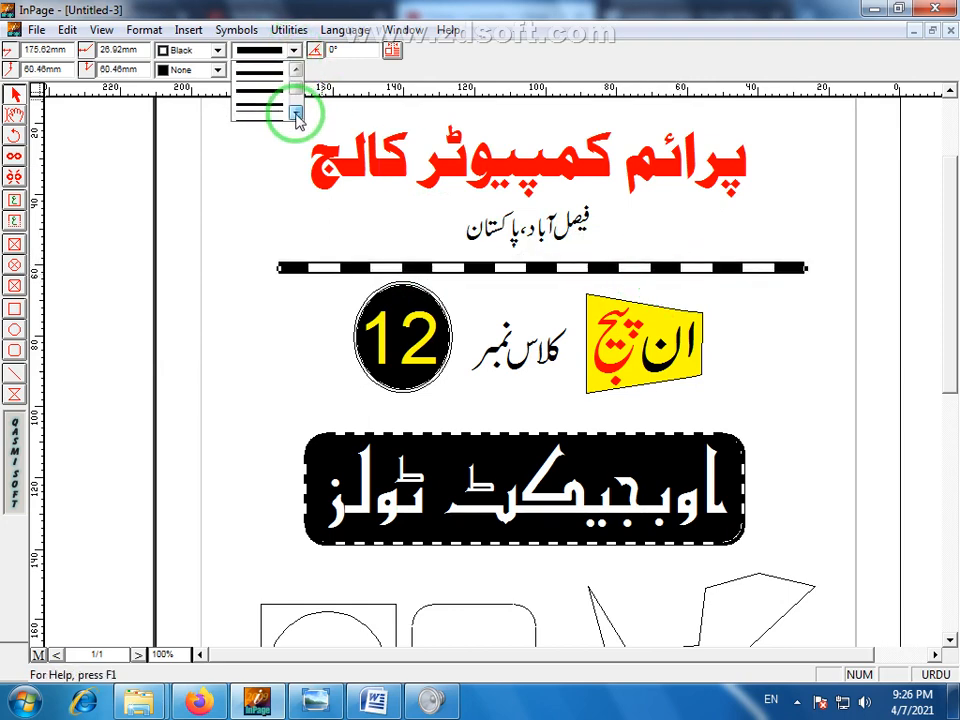
pyautogui.click(296, 114)
pyautogui.click(296, 114)
pyautogui.click(296, 114)
pyautogui.click(296, 114)
pyautogui.click(296, 114)
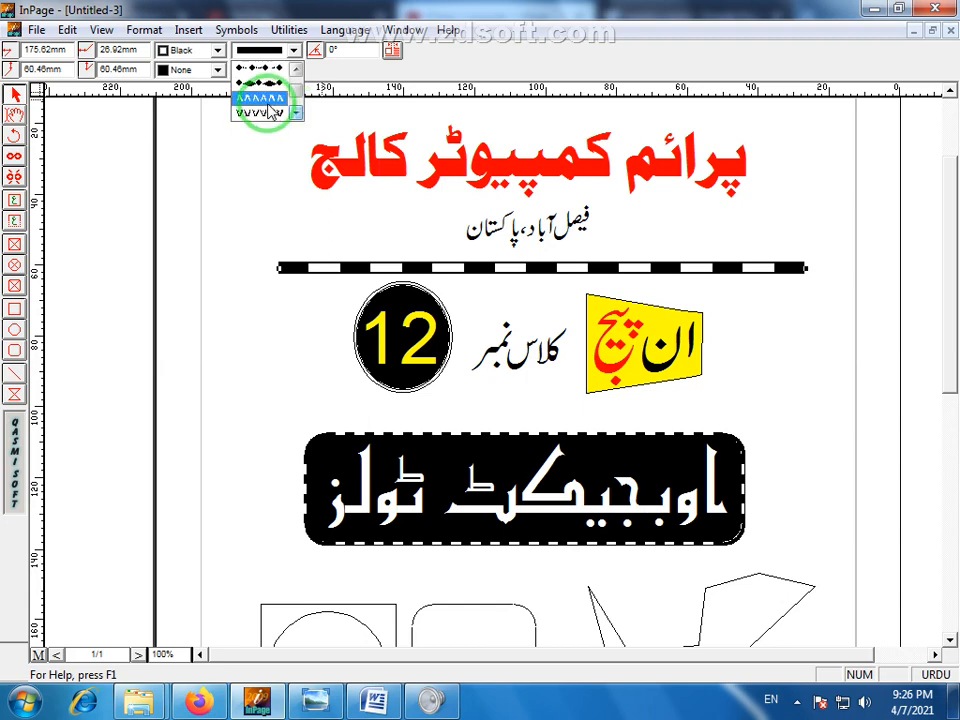
pyautogui.click(262, 98)
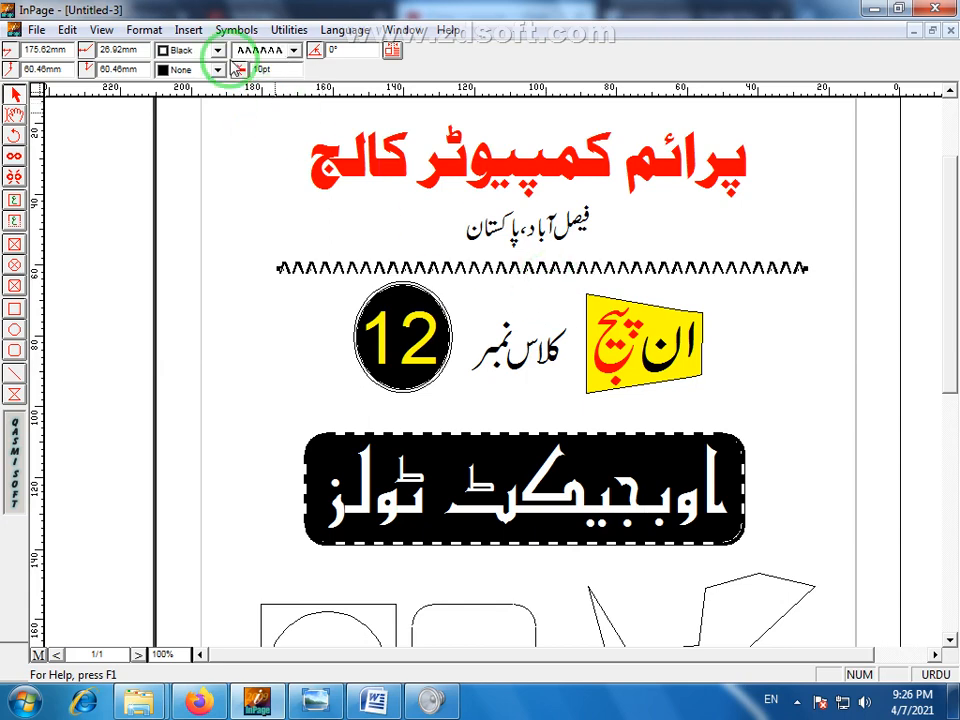
# Step: Set the chevron line's width to 20 pt and adjust its position beneath the subtitle
pyautogui.click(295, 50)
pyautogui.click(297, 50)
pyautogui.click(259, 70)
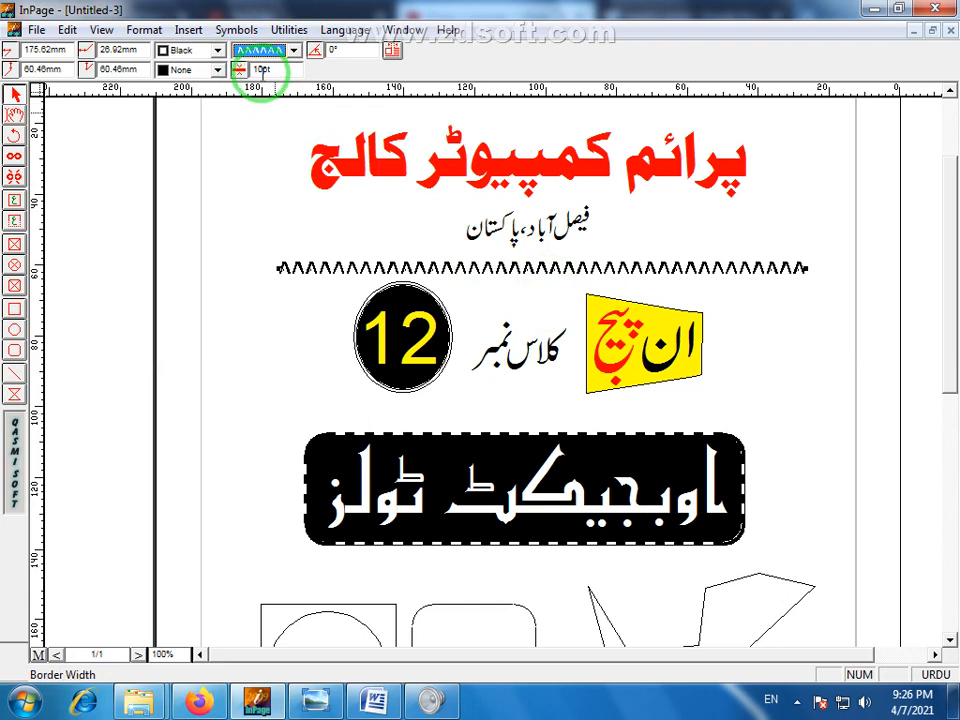
pyautogui.press('Return')
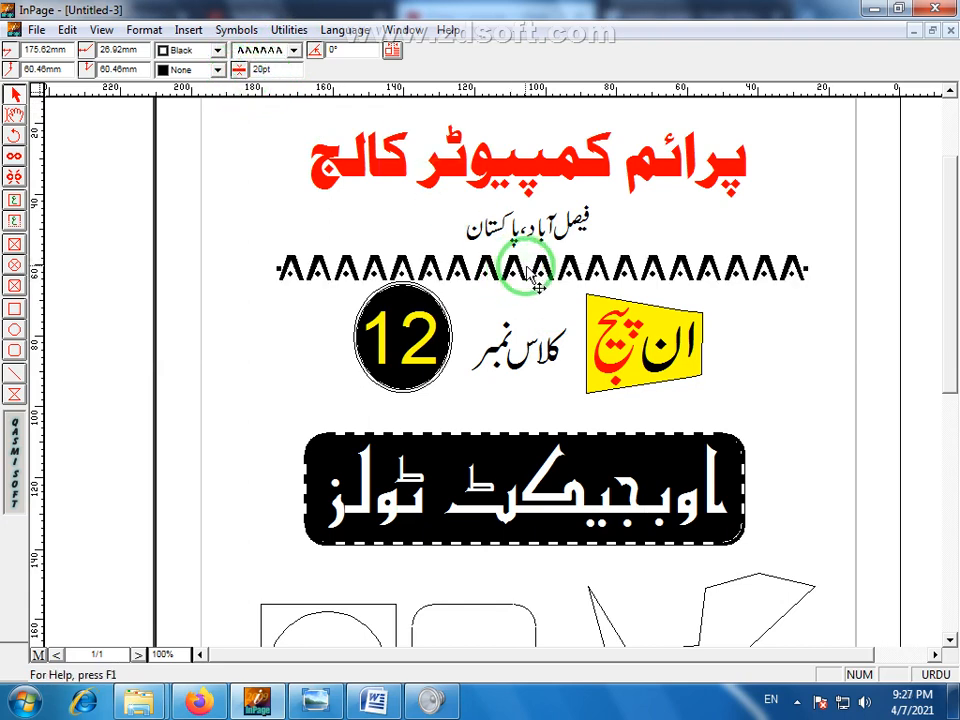
pyautogui.moveTo(539, 279); pyautogui.dragTo(537, 272)
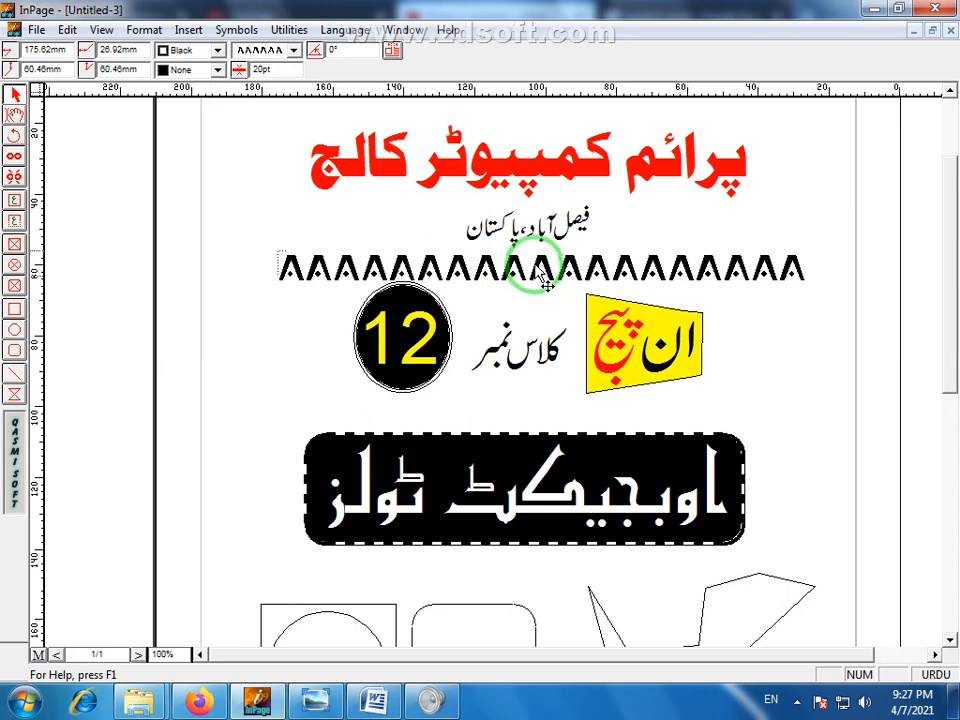